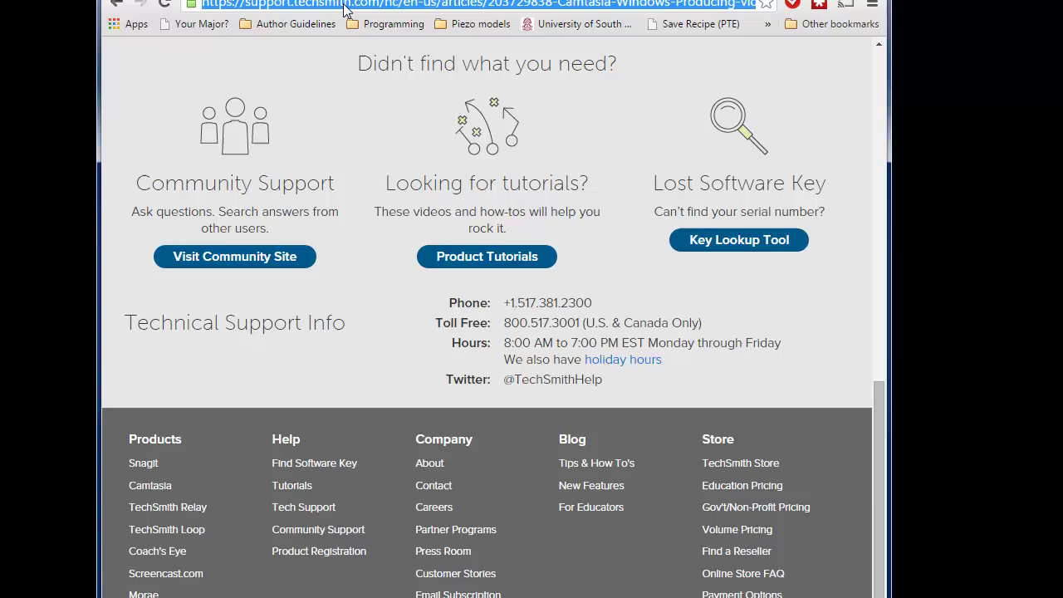
# Step: Search 'smath' from the address bar and open the SMath Project home page at en.smath.info
pyautogui.write('sma')
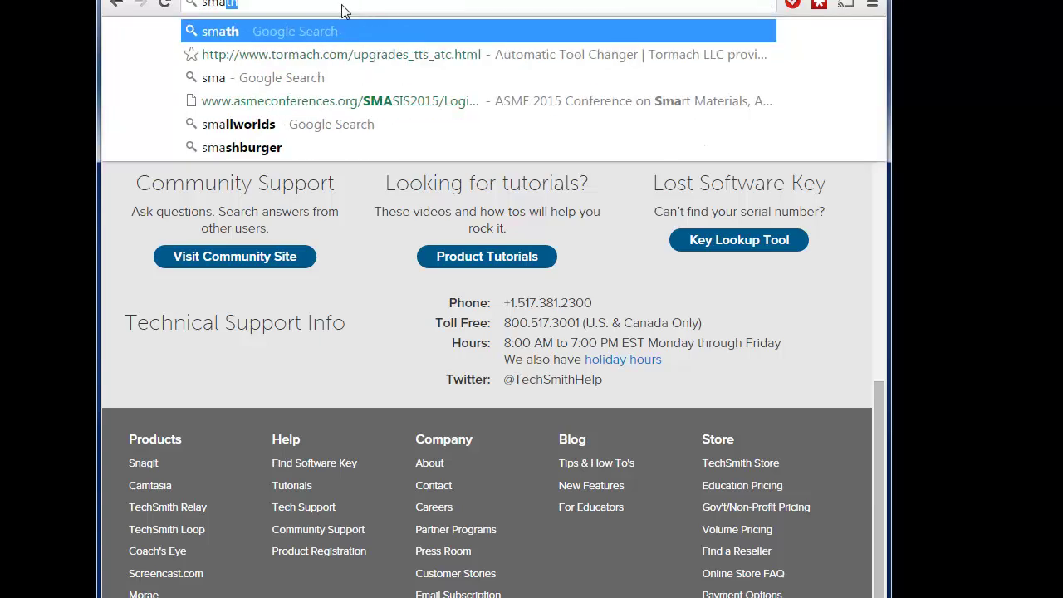
pyautogui.press('Return')
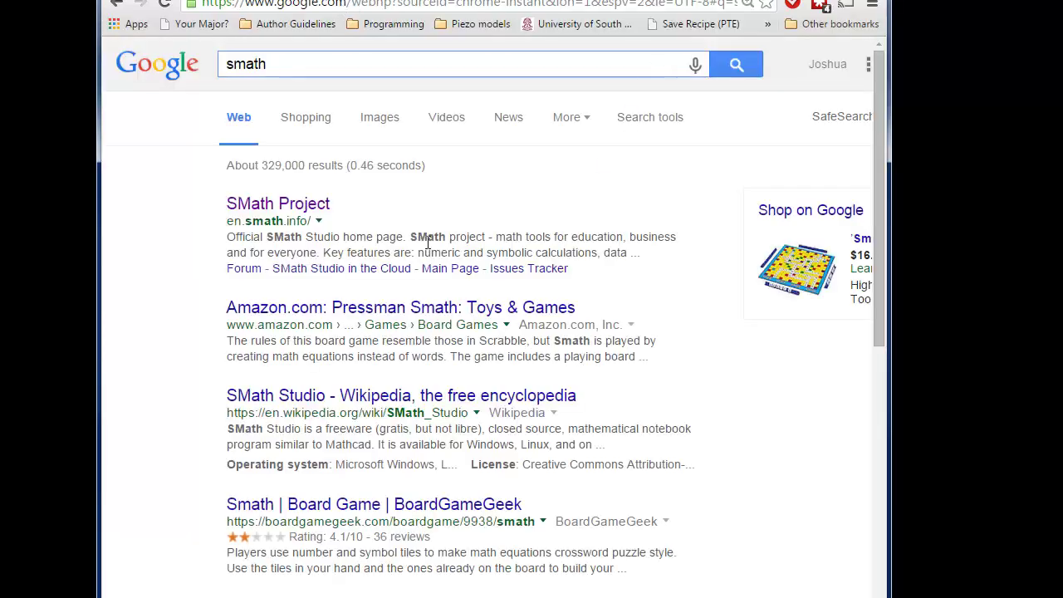
pyautogui.click(316, 205)
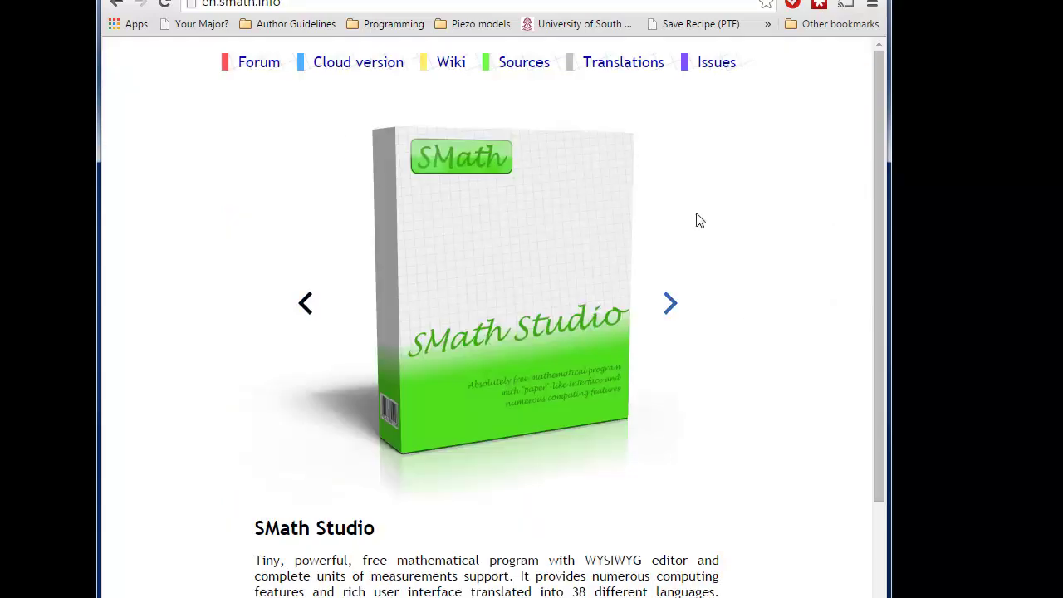
pyautogui.scroll(-3, 702, 185)
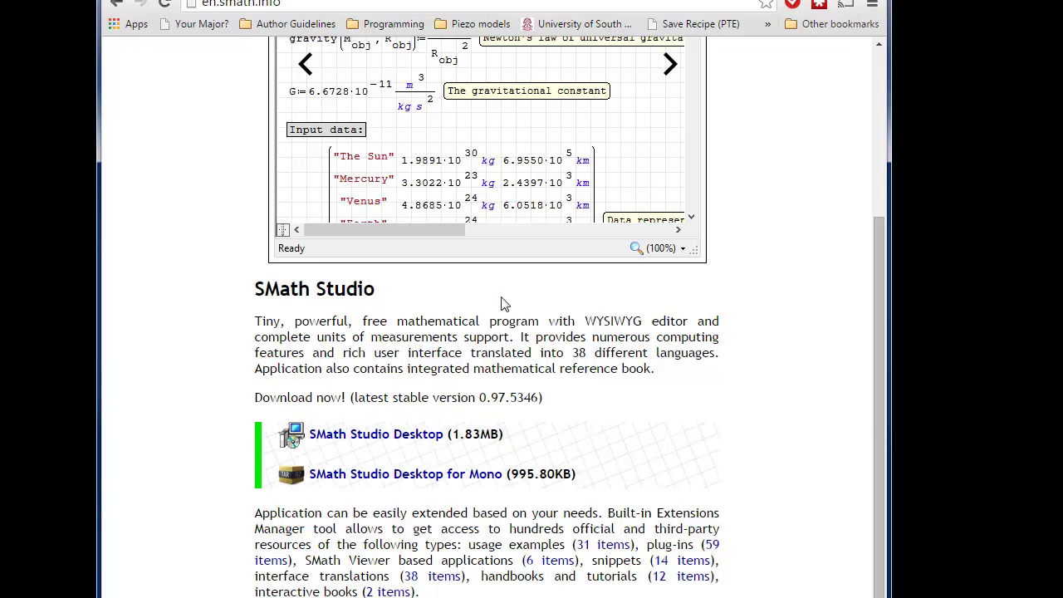
pyautogui.scroll(3, 502, 315)
pyautogui.scroll(-1, 493, 402)
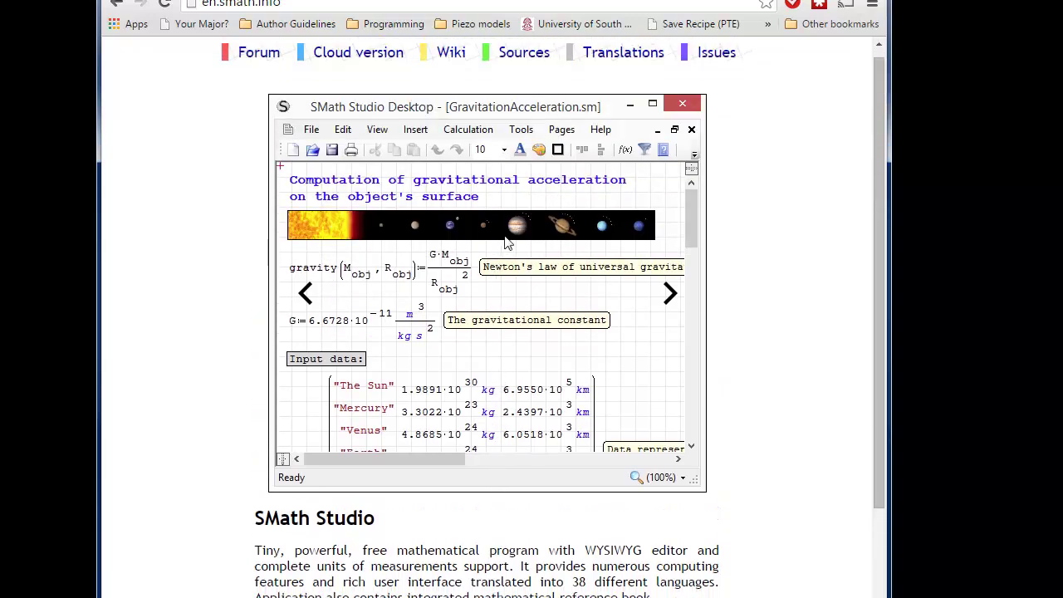
pyautogui.scroll(1, 226, 195)
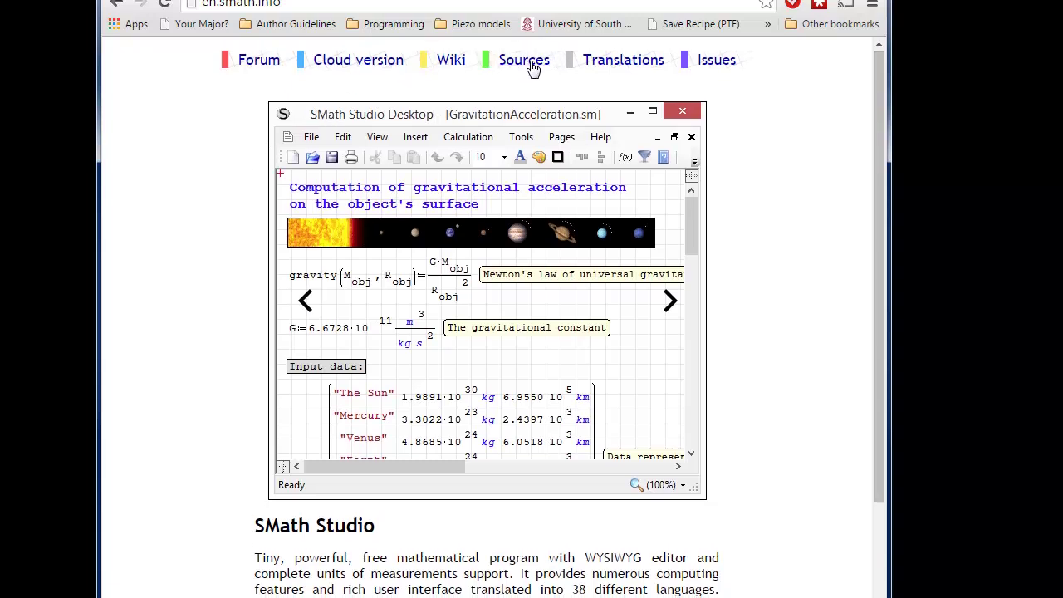
# Step: Go to the SMath Studio Wiki and open Tutorials from its Contents list
pyautogui.click(458, 68)
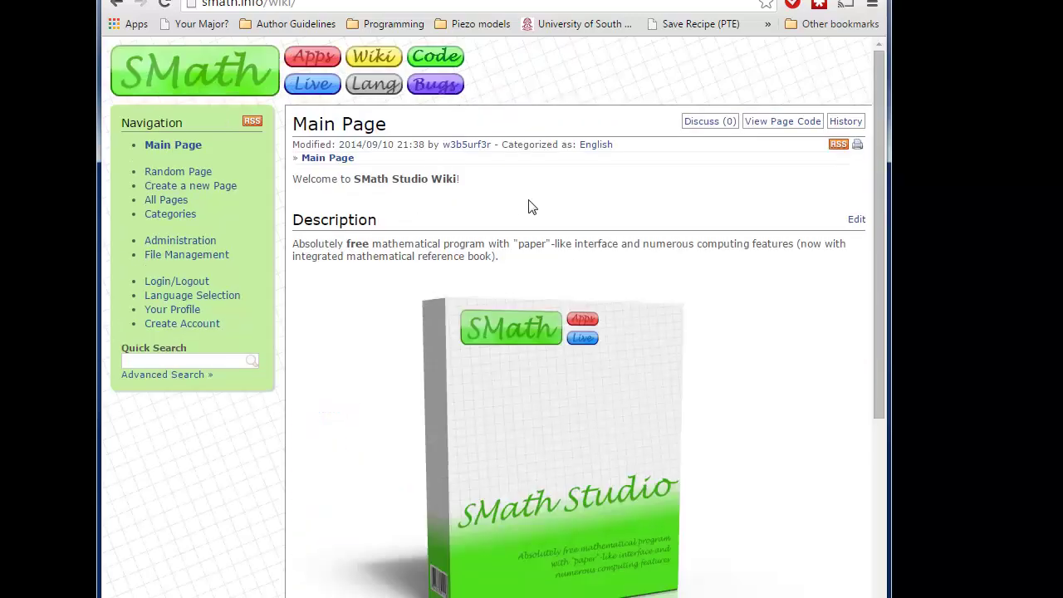
pyautogui.scroll(-1, 526, 207)
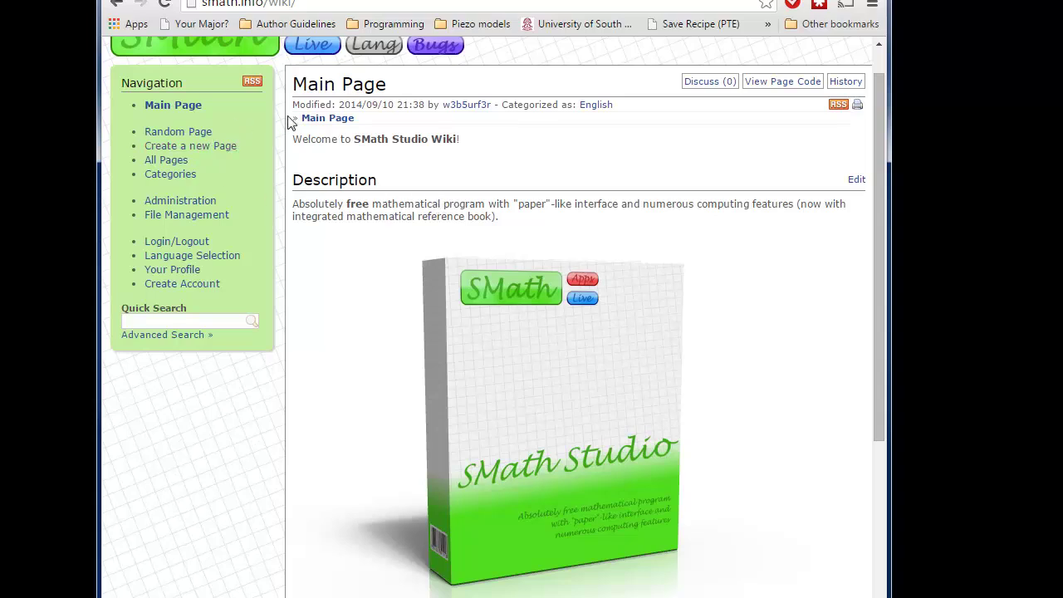
pyautogui.scroll(-3, 493, 134)
pyautogui.scroll(-3, 415, 361)
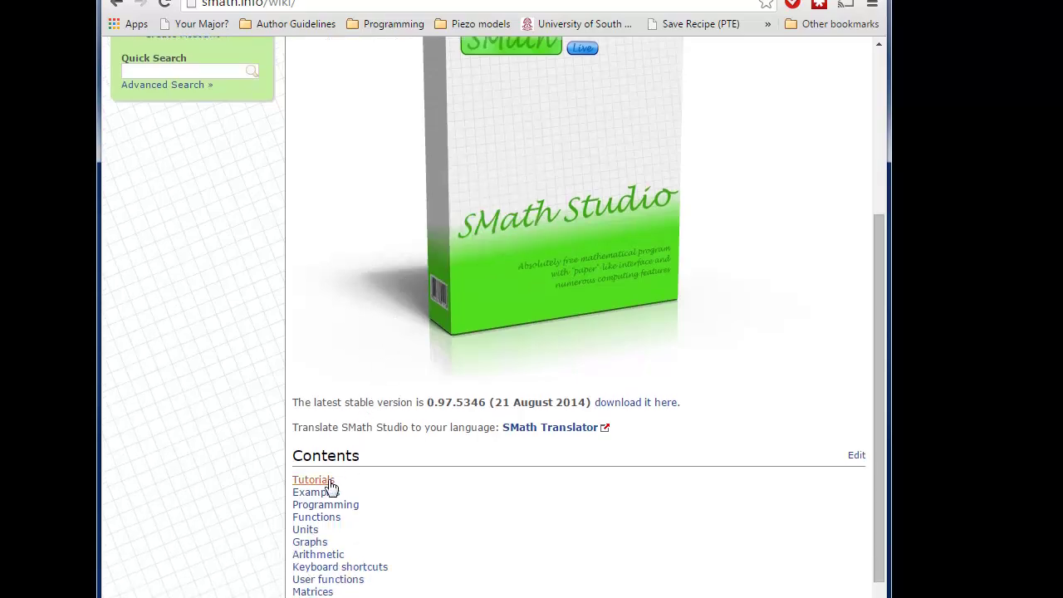
pyautogui.click(325, 481)
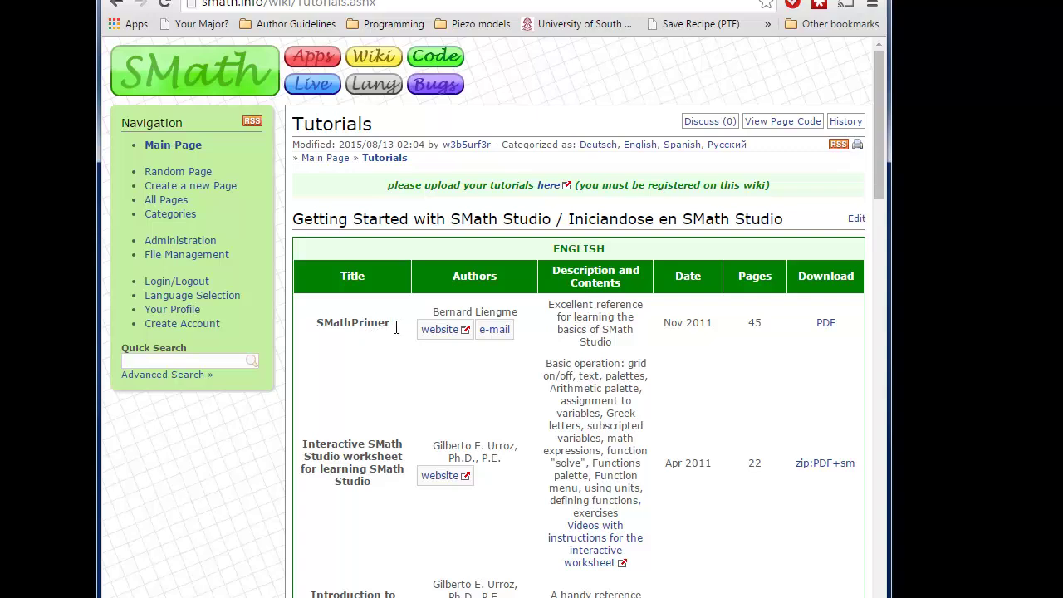
# Step: Open the SMathPrimer PDF and read its first pages, highlighting a passage
pyautogui.click(823, 325)
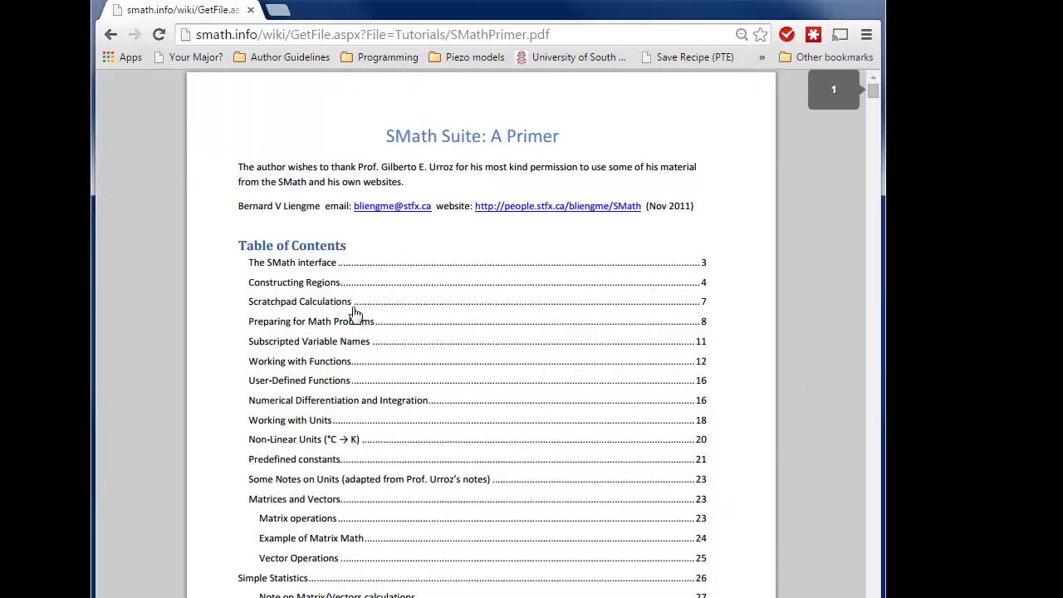
pyautogui.scroll(-3, 355, 314)
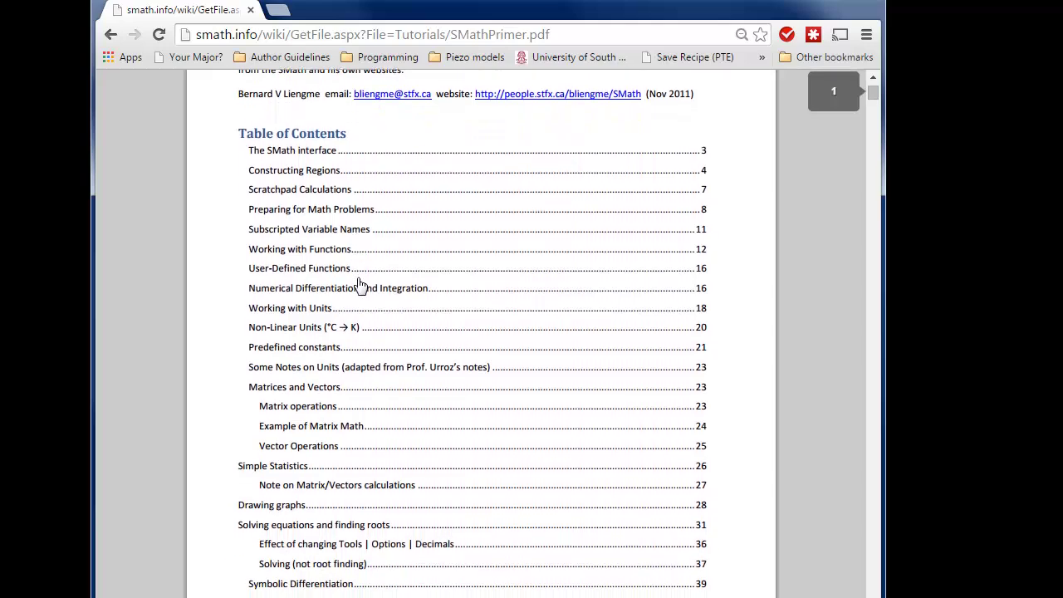
pyautogui.scroll(-2, 361, 278)
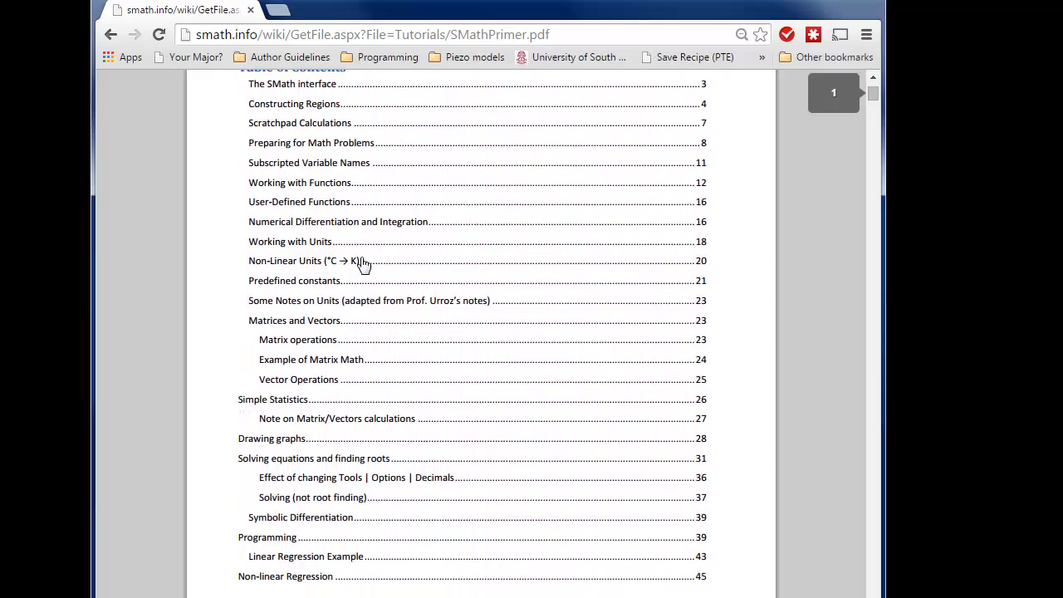
pyautogui.scroll(-5, 365, 262)
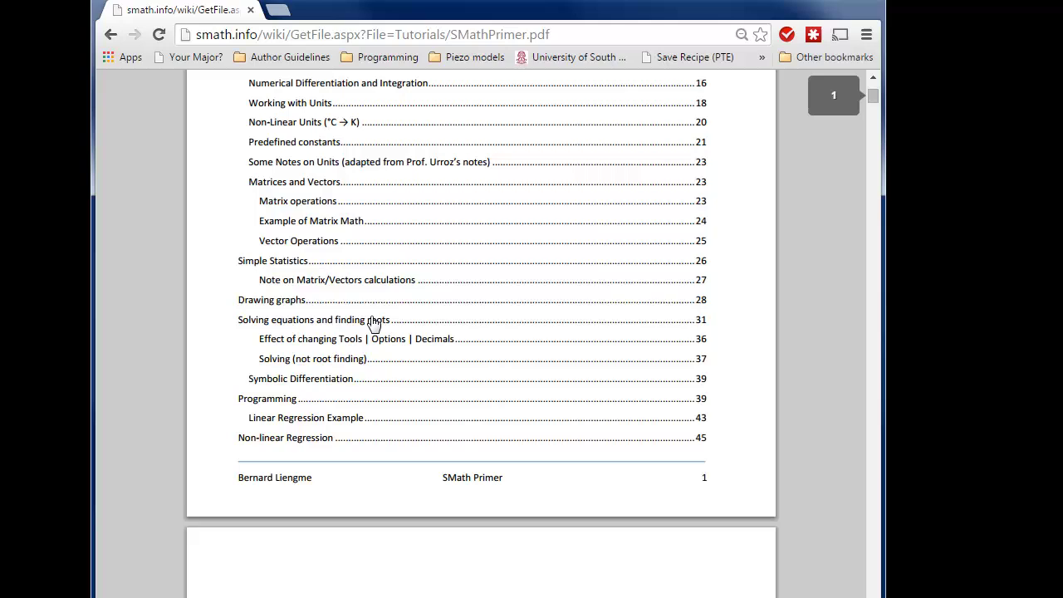
pyautogui.scroll(3, 375, 220)
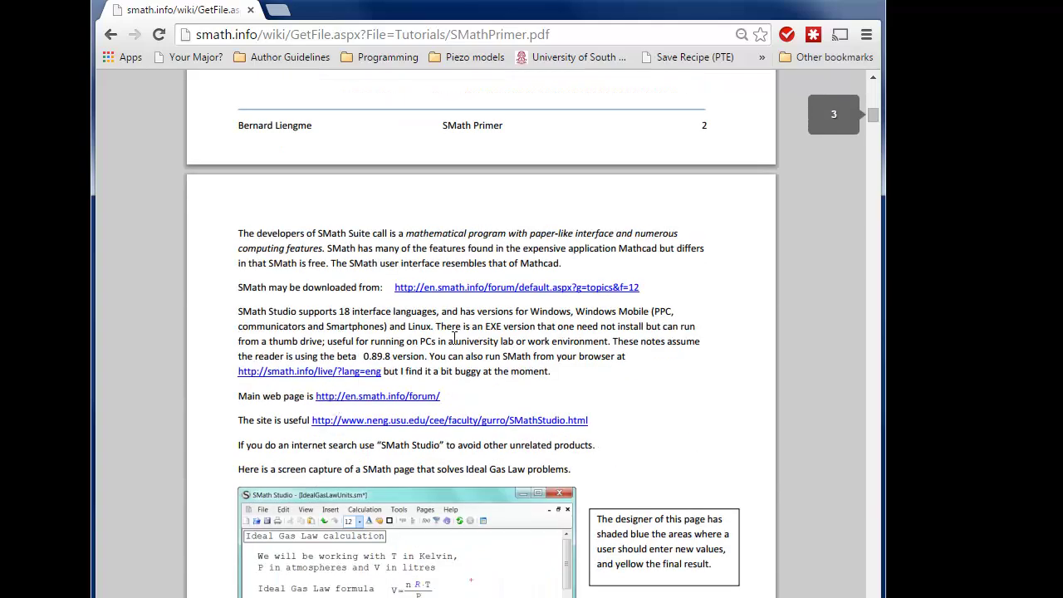
# Step: Read further to the Scratchpad Calculations examples and clear the highlighted text
pyautogui.scroll(-1, 464, 314)
pyautogui.moveTo(464, 316); pyautogui.dragTo(473, 266)
pyautogui.scroll(-2, 466, 291)
pyautogui.scroll(-8, 472, 265)
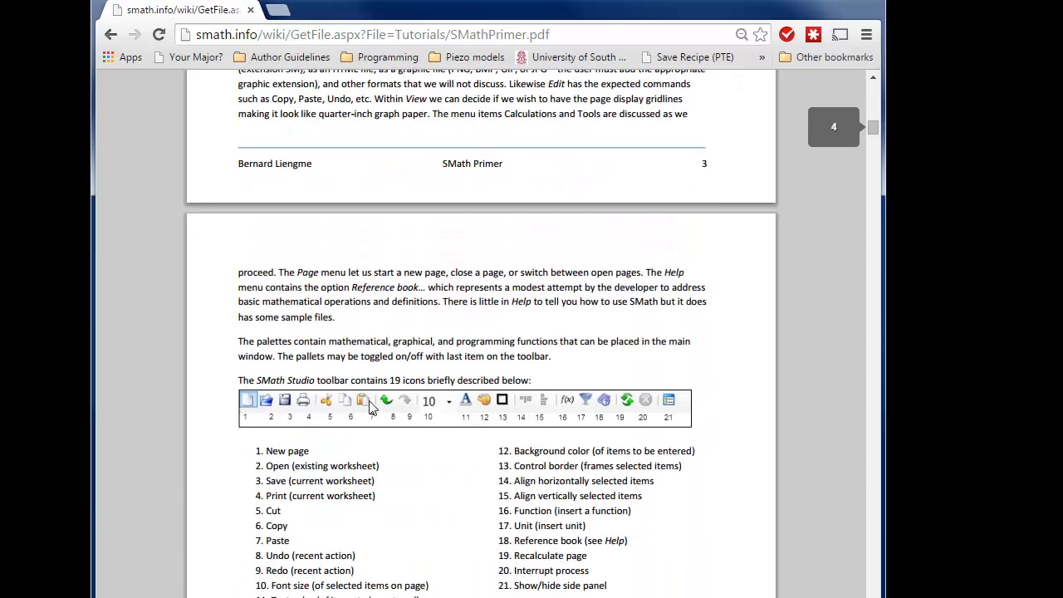
pyautogui.scroll(-1, 385, 358)
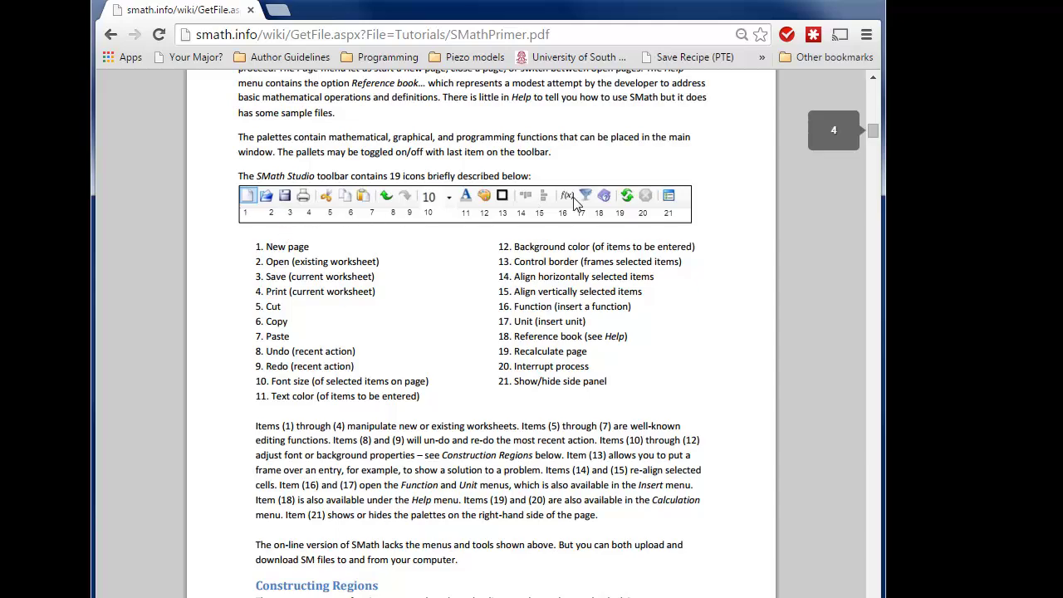
pyautogui.scroll(-8, 520, 287)
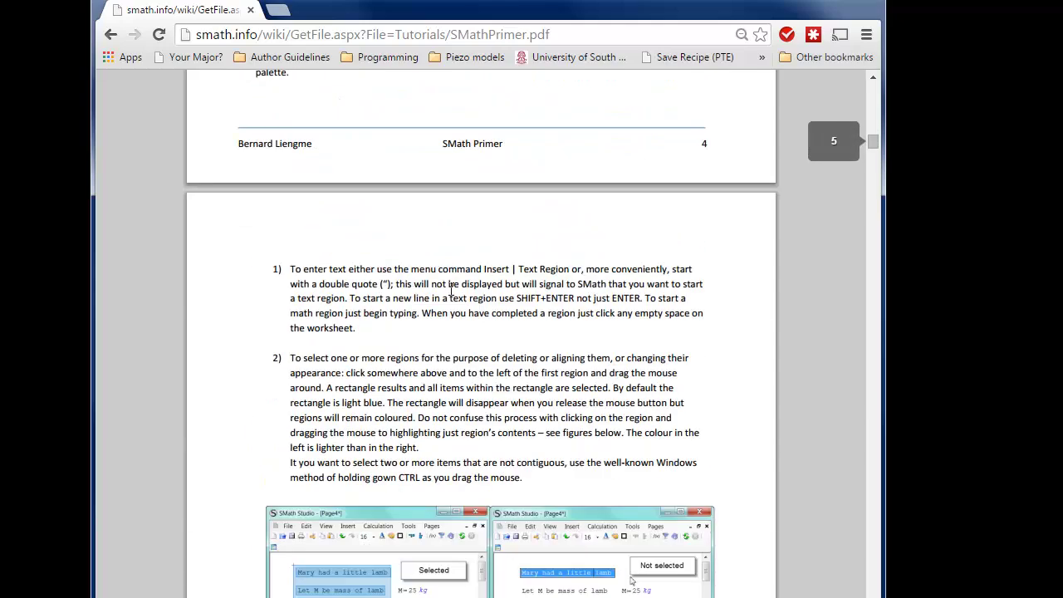
pyautogui.scroll(-9, 421, 352)
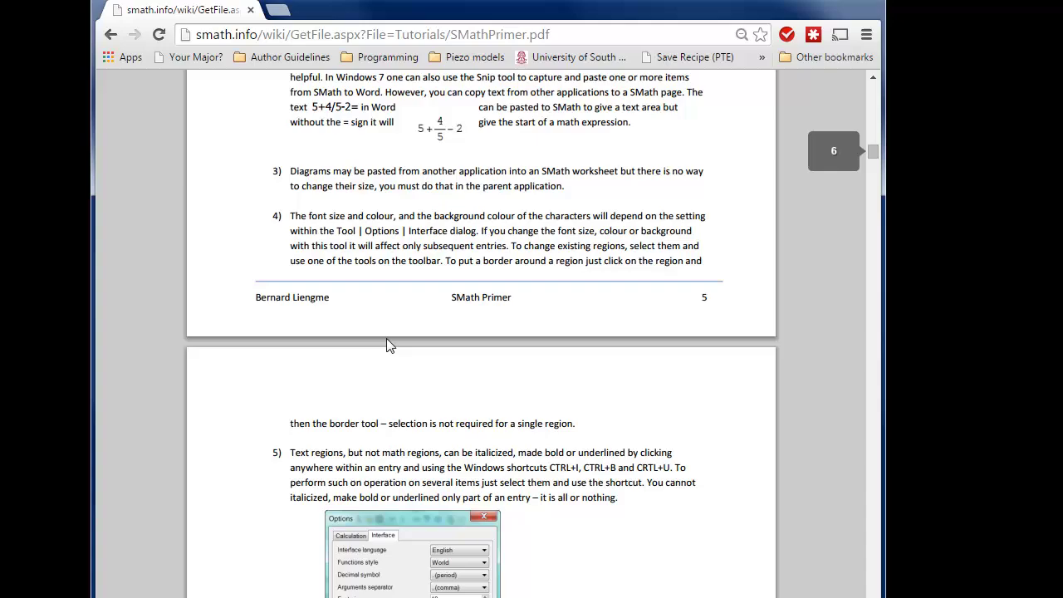
pyautogui.scroll(-8, 402, 271)
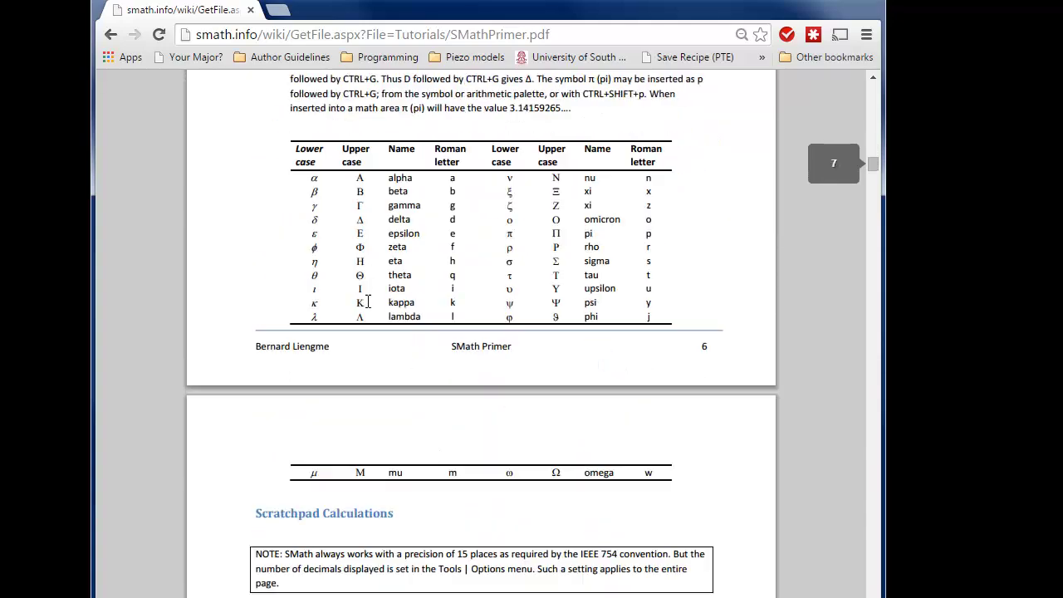
pyautogui.scroll(-6, 373, 341)
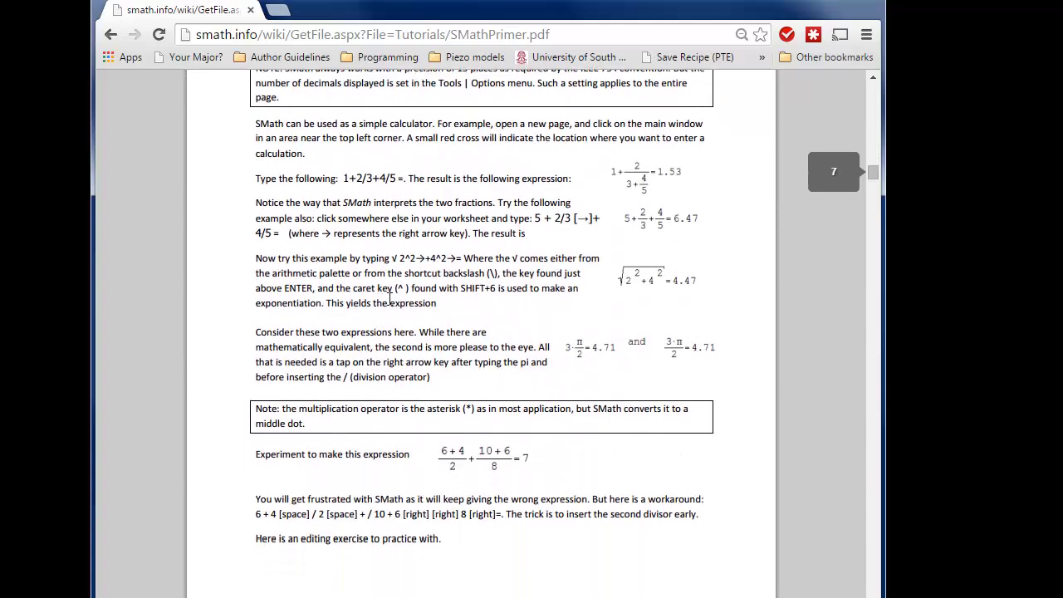
pyautogui.moveTo(390, 292)
pyautogui.mouseDown()
pyautogui.moveTo(396, 343)
pyautogui.moveTo(449, 396)
pyautogui.moveTo(407, 407)
pyautogui.moveTo(388, 276)
pyautogui.mouseUp()
pyautogui.click(388, 276)
pyautogui.scroll(-8, 389, 281)
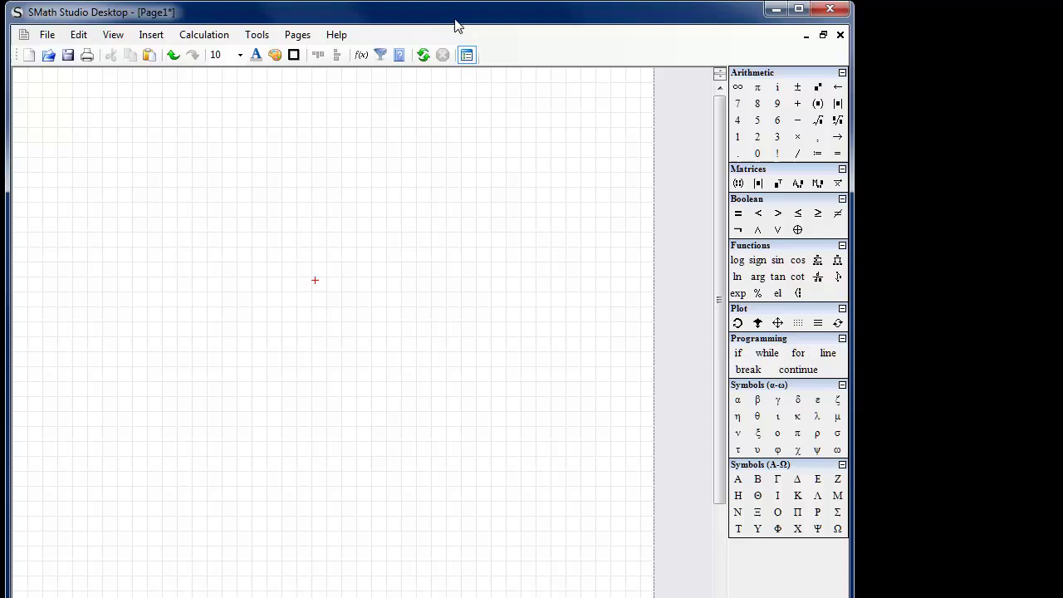
# Step: Widen the SMath Studio window and define x := 2 at the worksheet's top-left
pyautogui.moveTo(855, 175); pyautogui.dragTo(1061, 186)
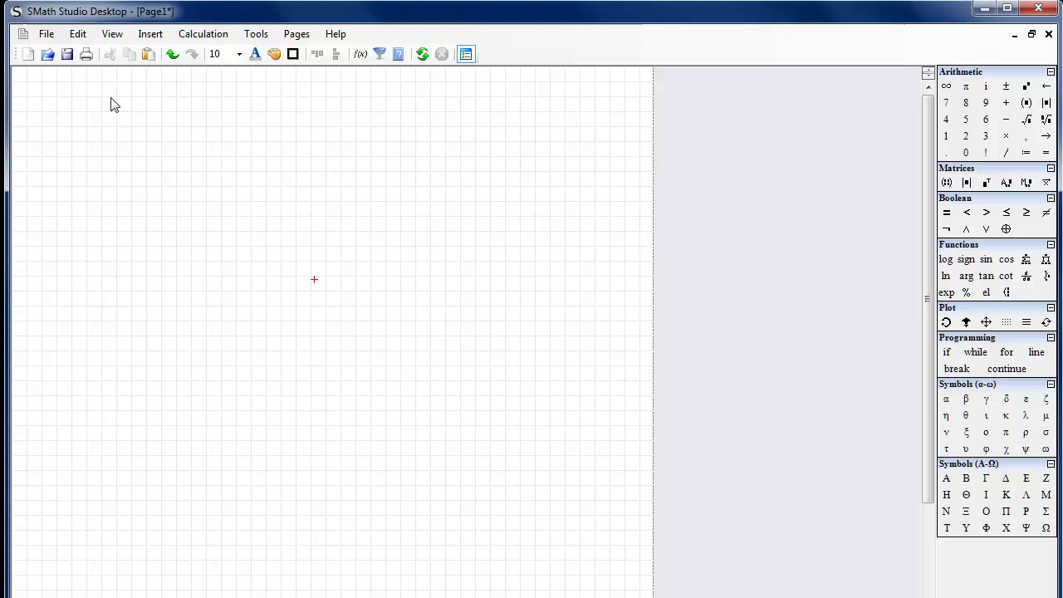
pyautogui.click(83, 118)
pyautogui.write('x:')
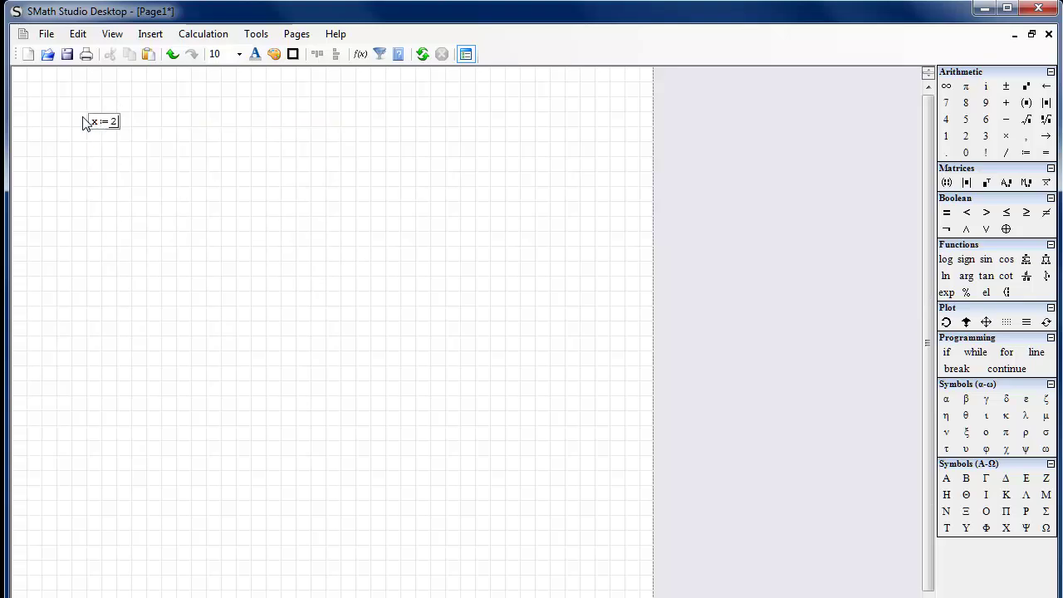
pyautogui.press('Return')
# Step: Define y := 3 below it and evaluate x + y, giving 5
pyautogui.write('y:3')
pyautogui.press('Return')
pyautogui.write('x + ')
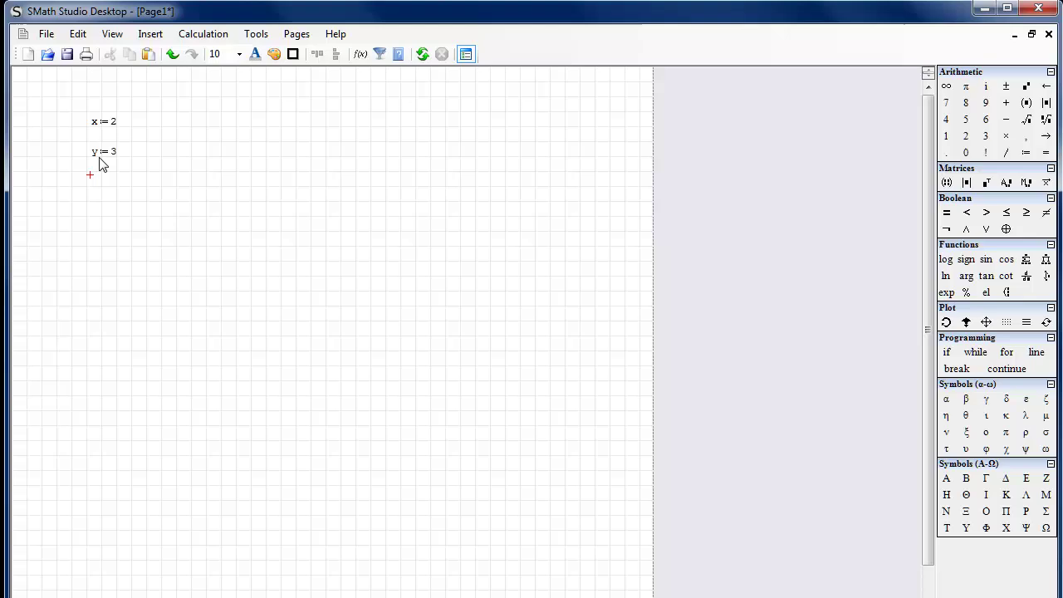
pyautogui.write('y = 5')
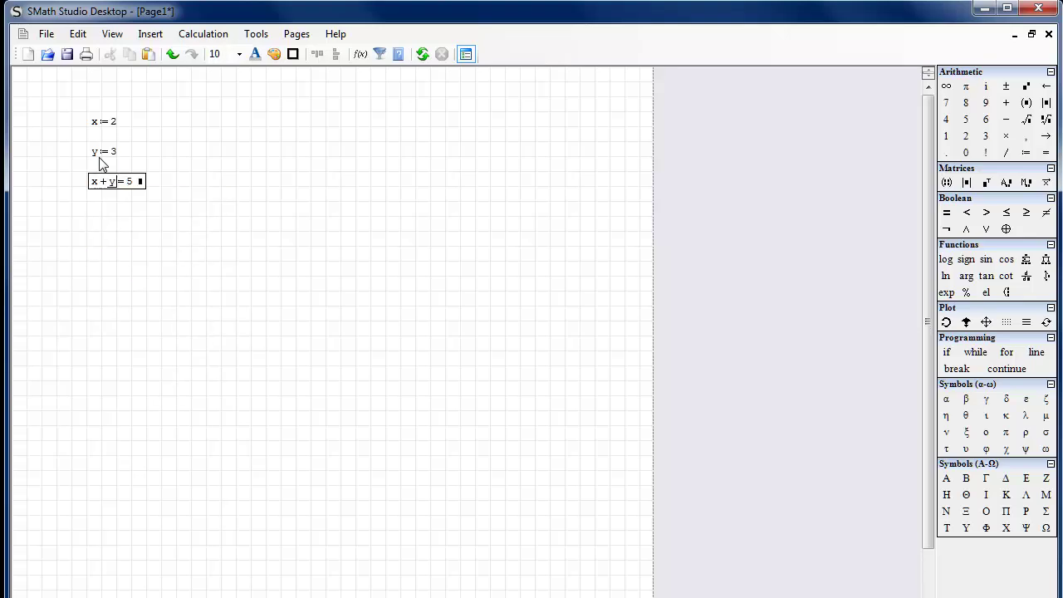
pyautogui.press('Return')
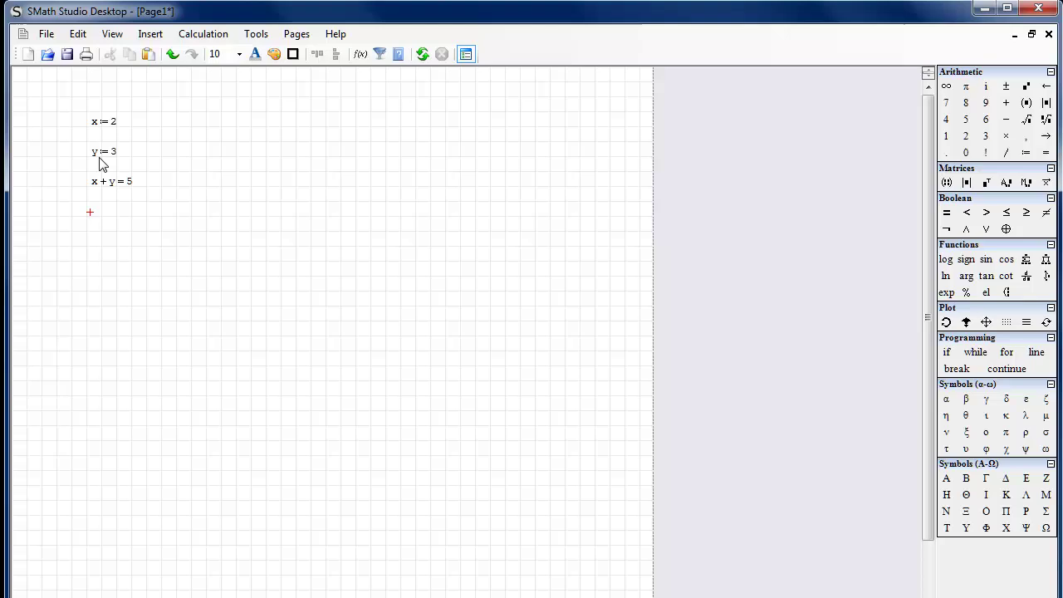
# Step: Enter f(x) := 2·x + 1, fixing the definition operator misplaced inside the parentheses
pyautogui.write('f(x')
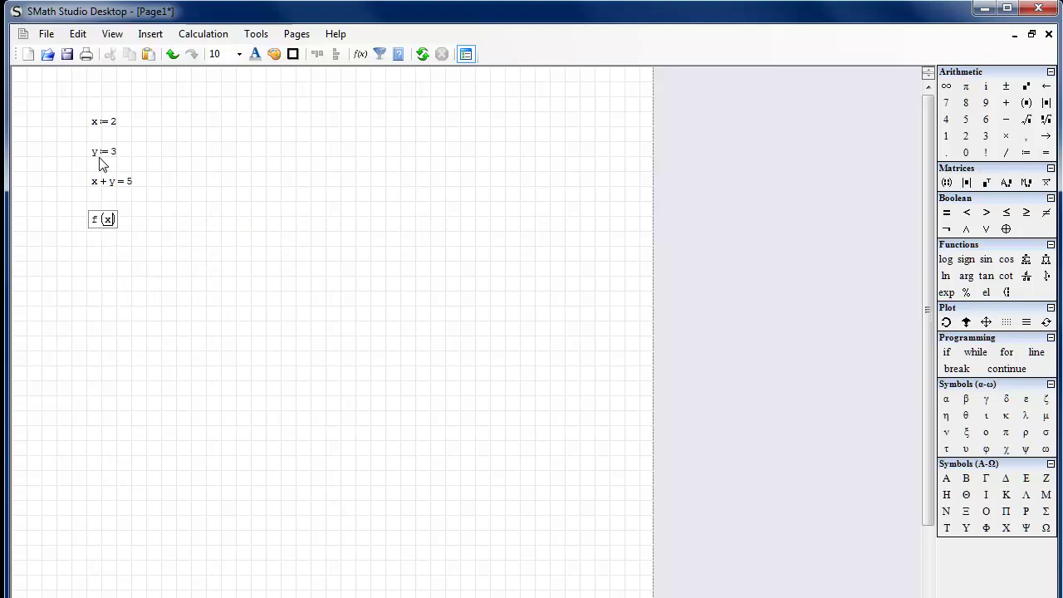
pyautogui.write(':')
pyautogui.press('BackSpace')
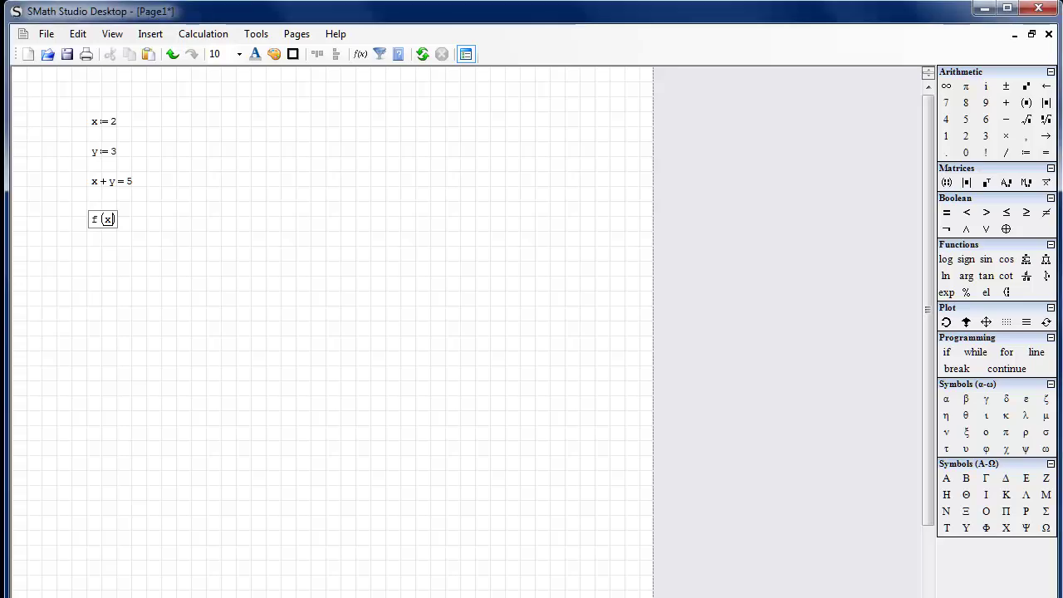
pyautogui.scroll(1, 332, 332)
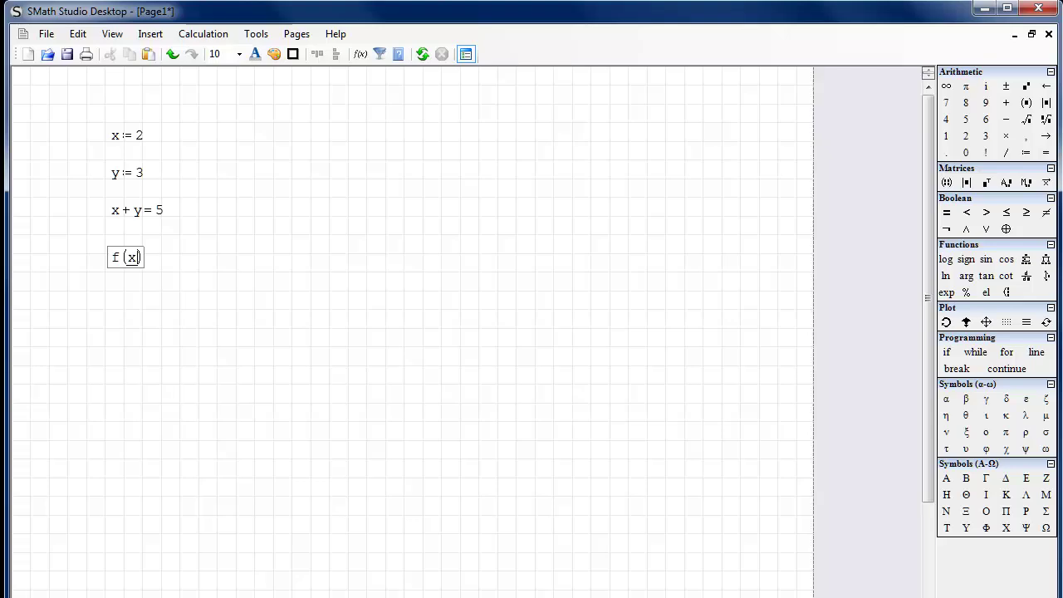
pyautogui.scroll(1, 510, 493)
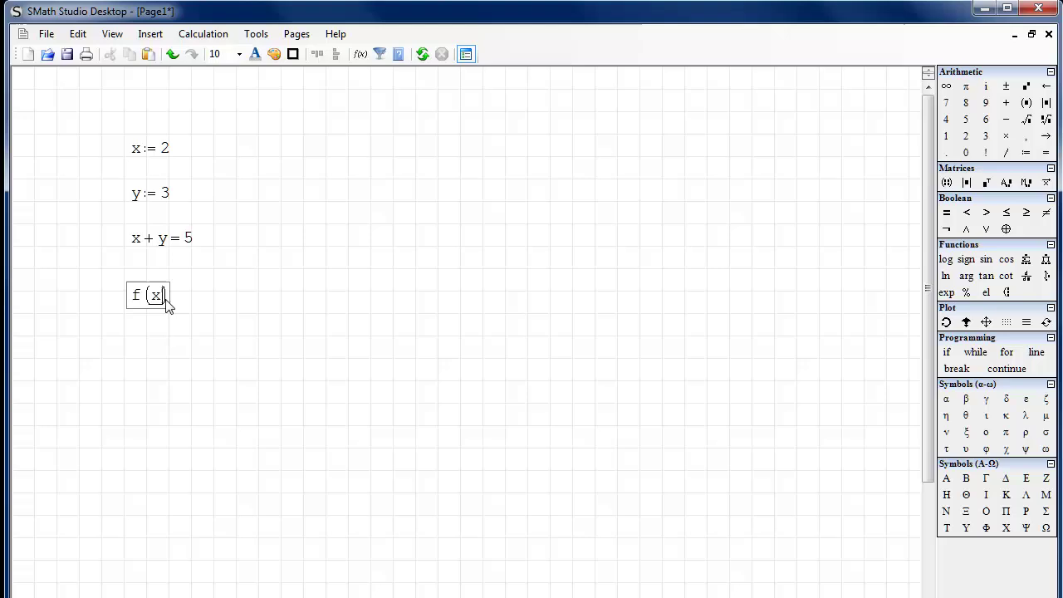
pyautogui.write(':=')
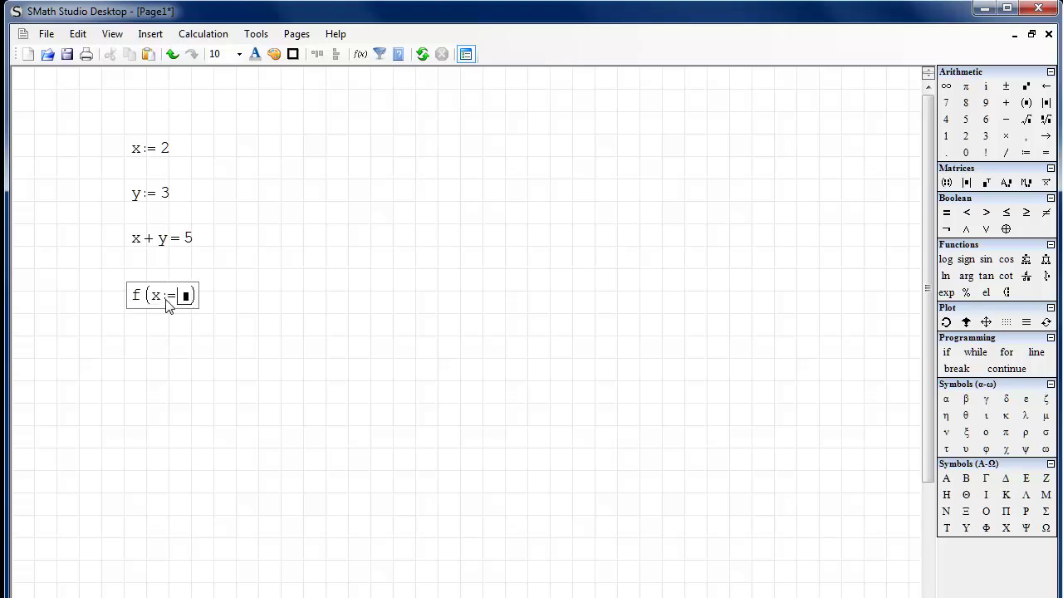
pyautogui.press('BackSpace')
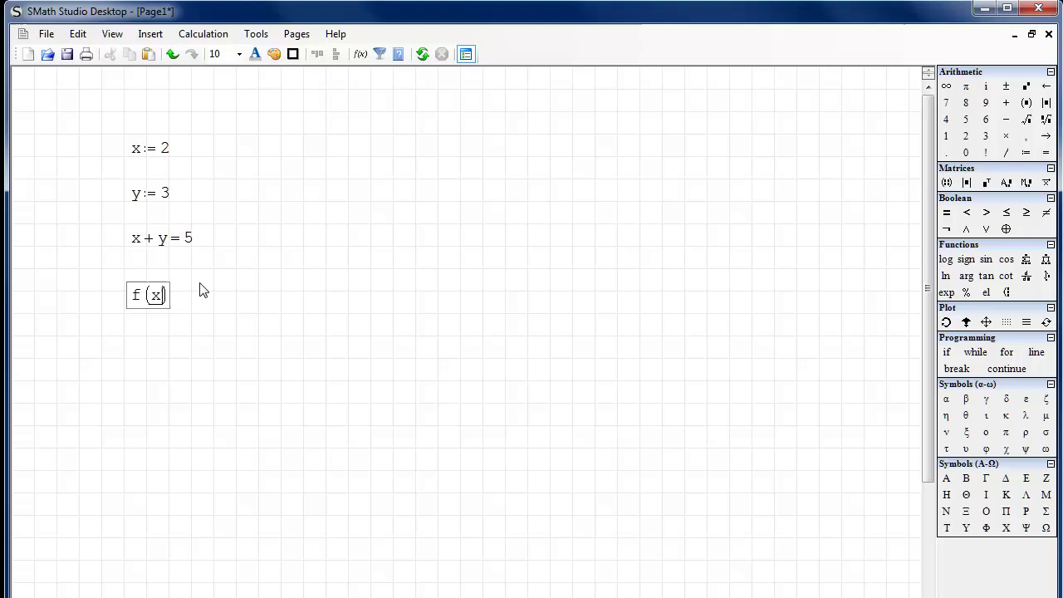
pyautogui.press('Left')
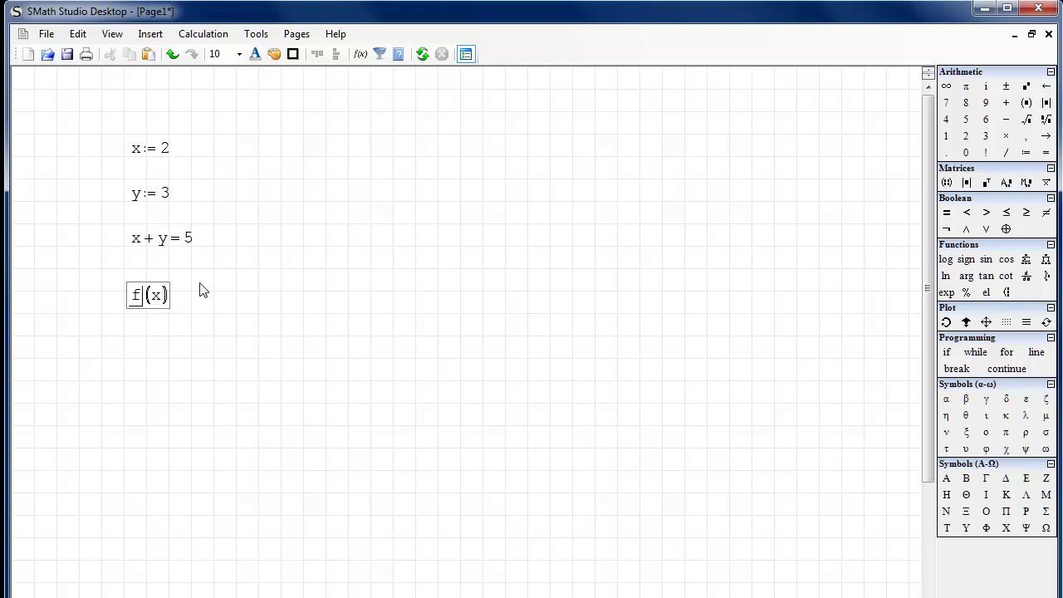
pyautogui.press('Left')
pyautogui.press('Right')
pyautogui.press('Right')
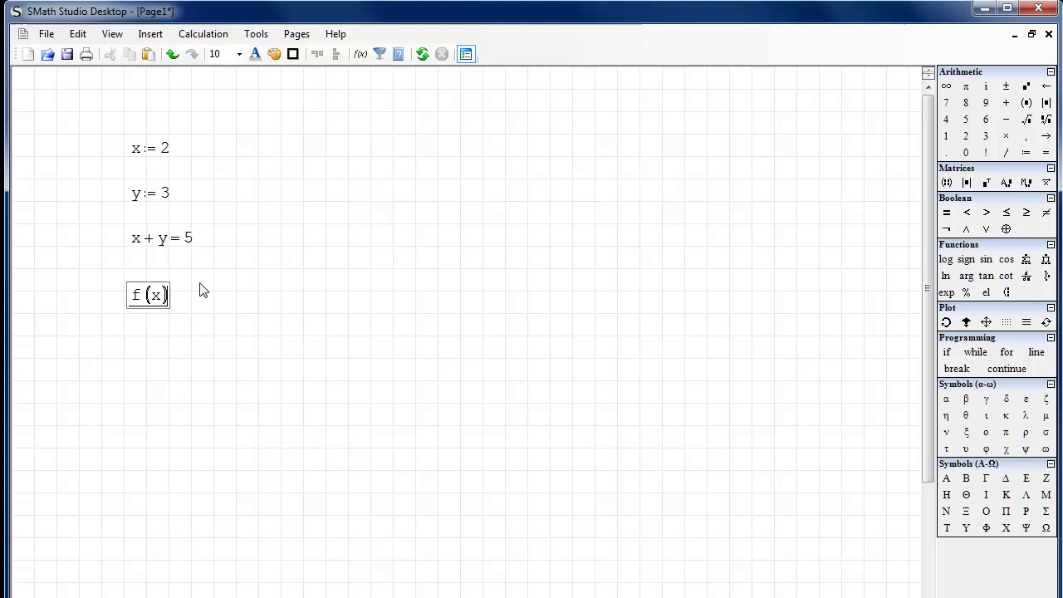
pyautogui.write(':=')
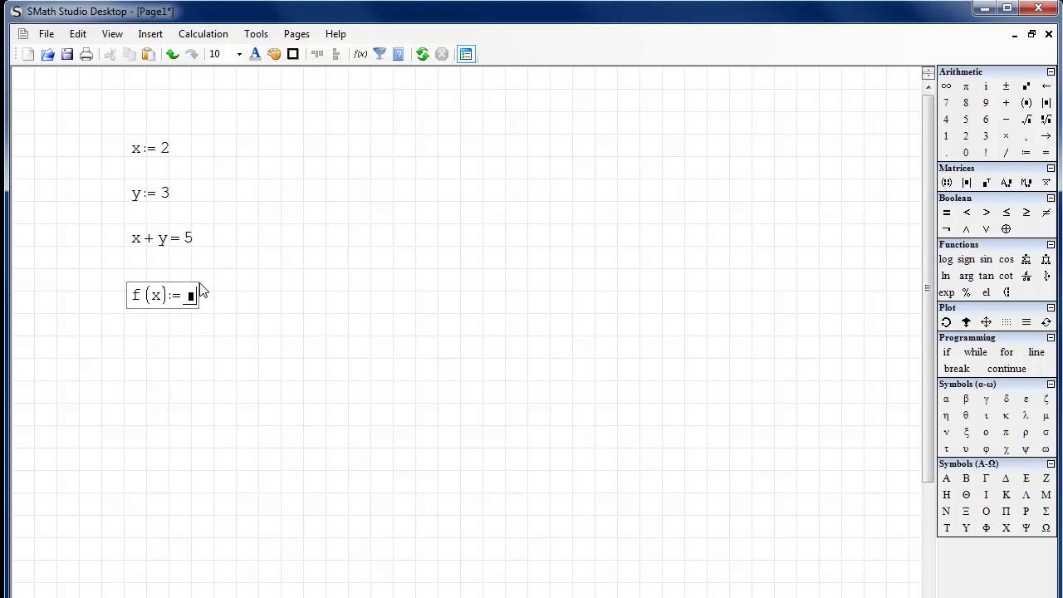
pyautogui.write('2')
pyautogui.write('*x')
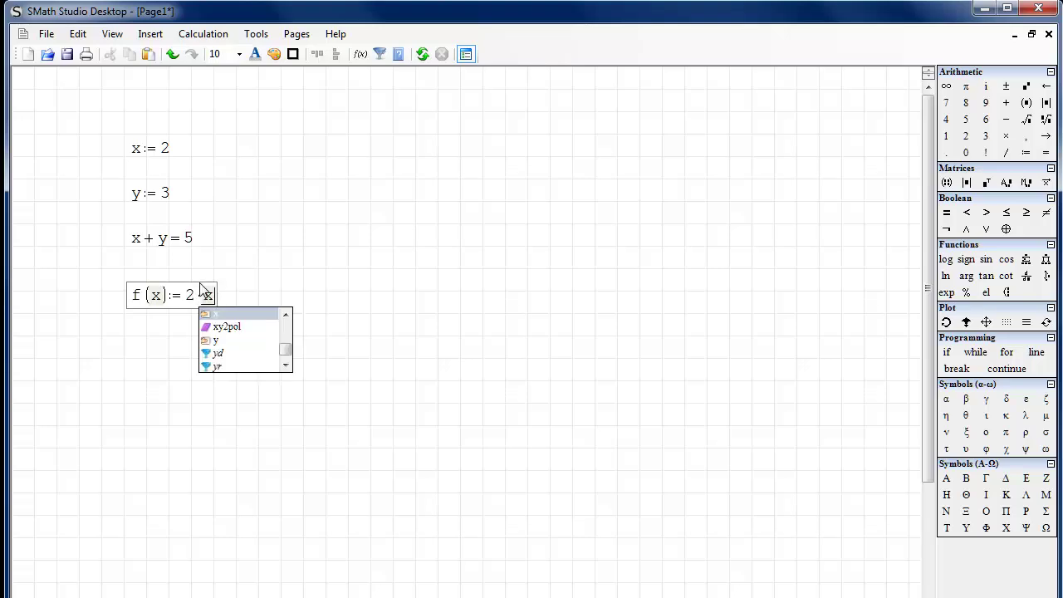
pyautogui.write('+')
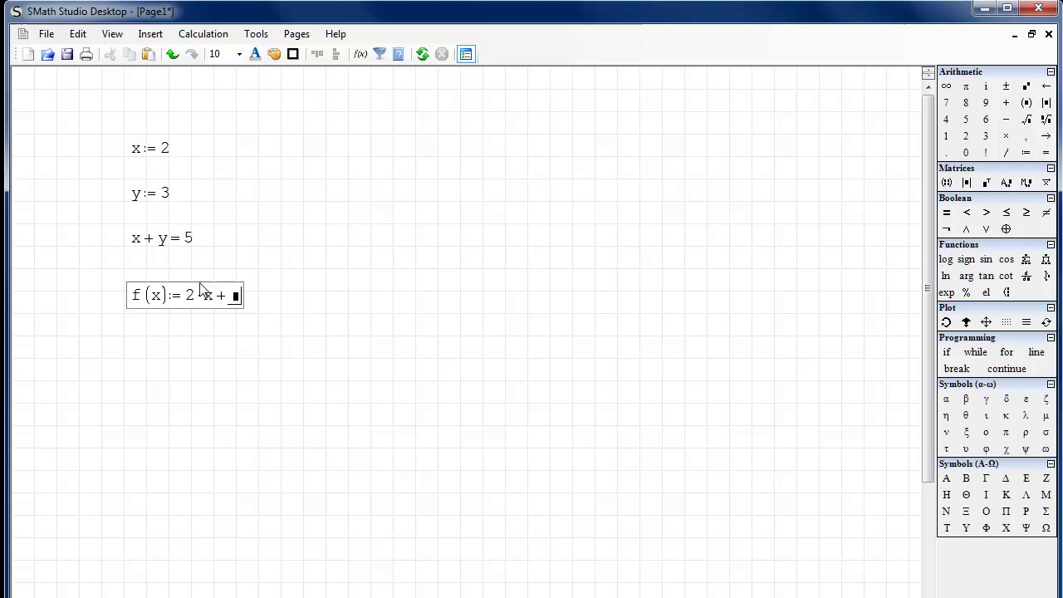
pyautogui.write('1')
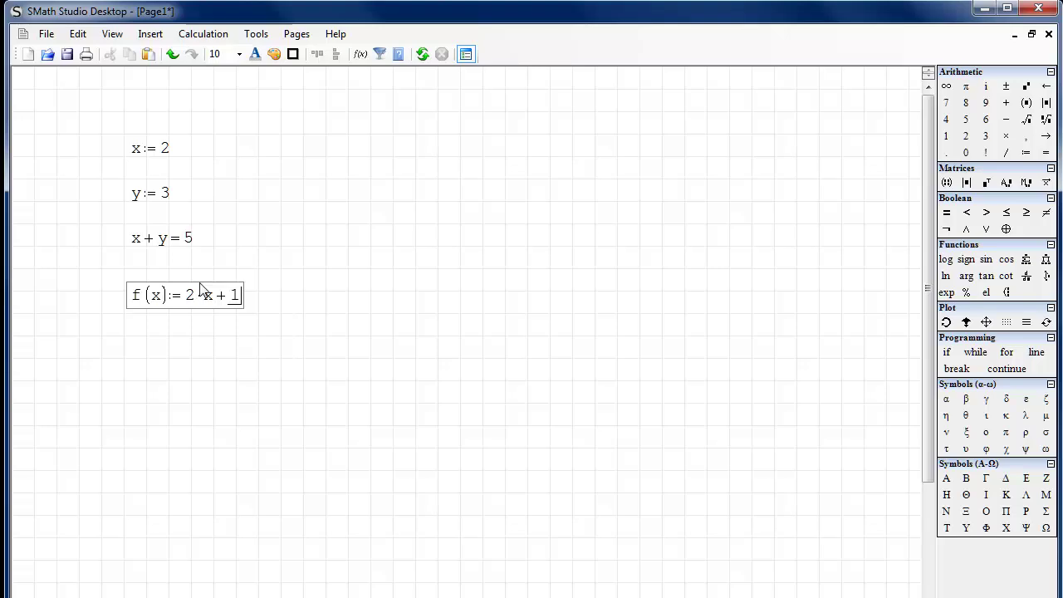
pyautogui.press('Return')
pyautogui.press('Return')
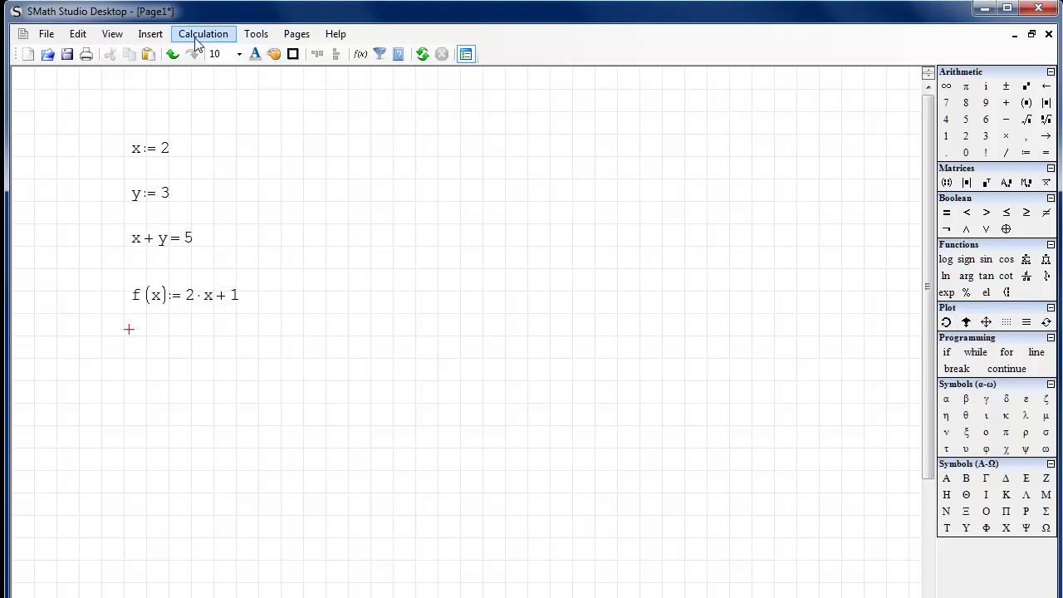
# Step: Insert a blank 2D plot below f(x) via Insert > Plot > Create
pyautogui.click(164, 35)
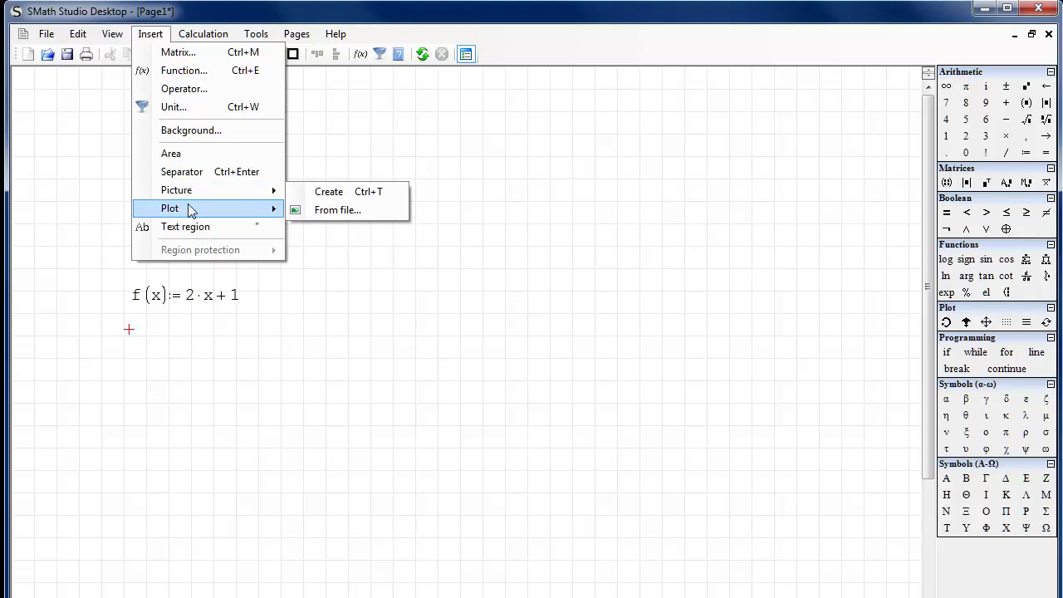
pyautogui.moveTo(190, 211)
pyautogui.click(310, 214)
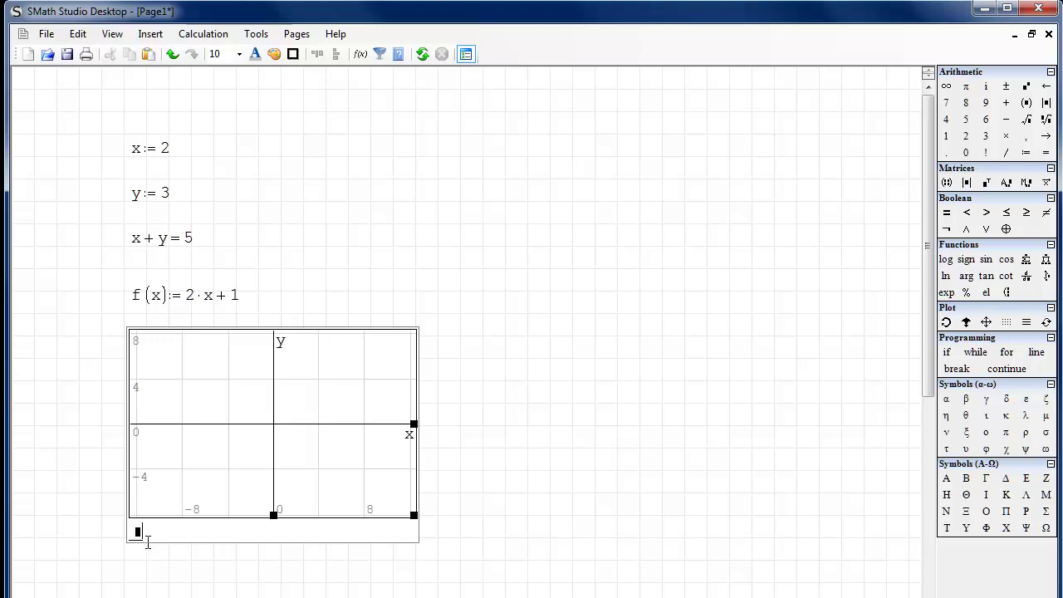
pyautogui.rightClick(142, 539)
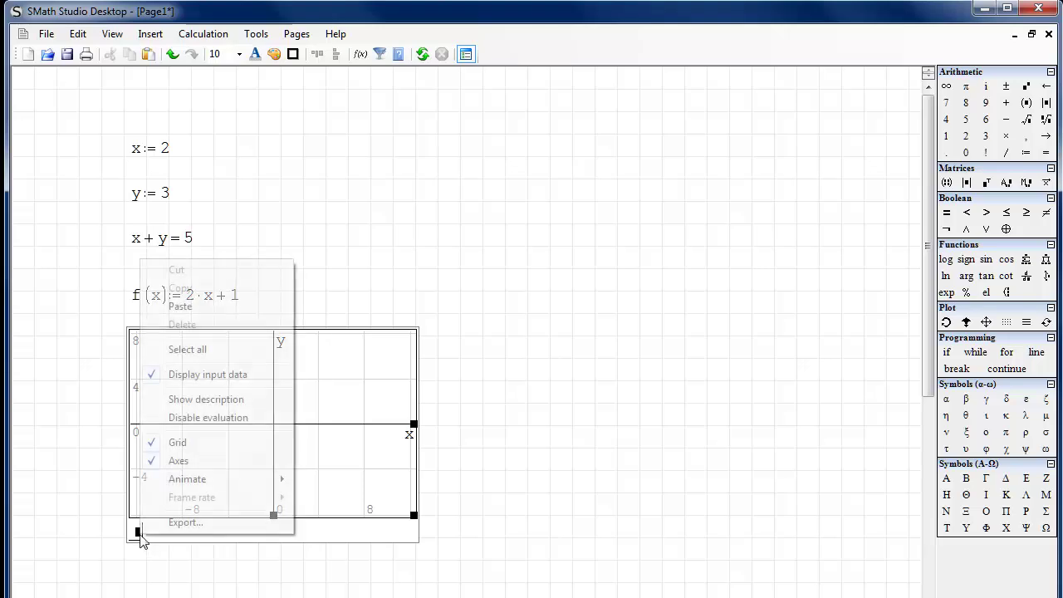
pyautogui.click(341, 37)
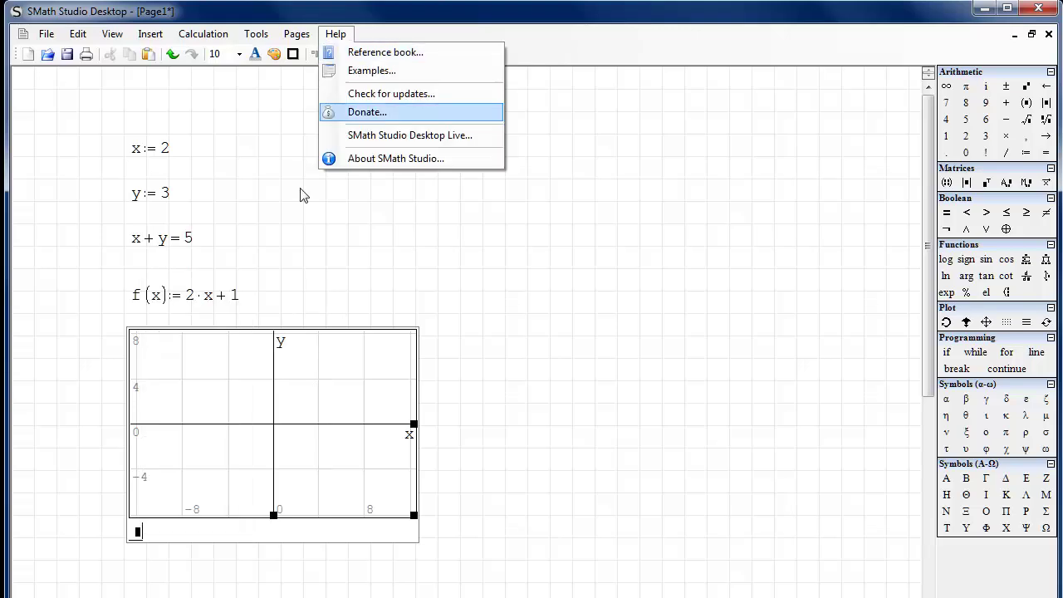
pyautogui.click(143, 534)
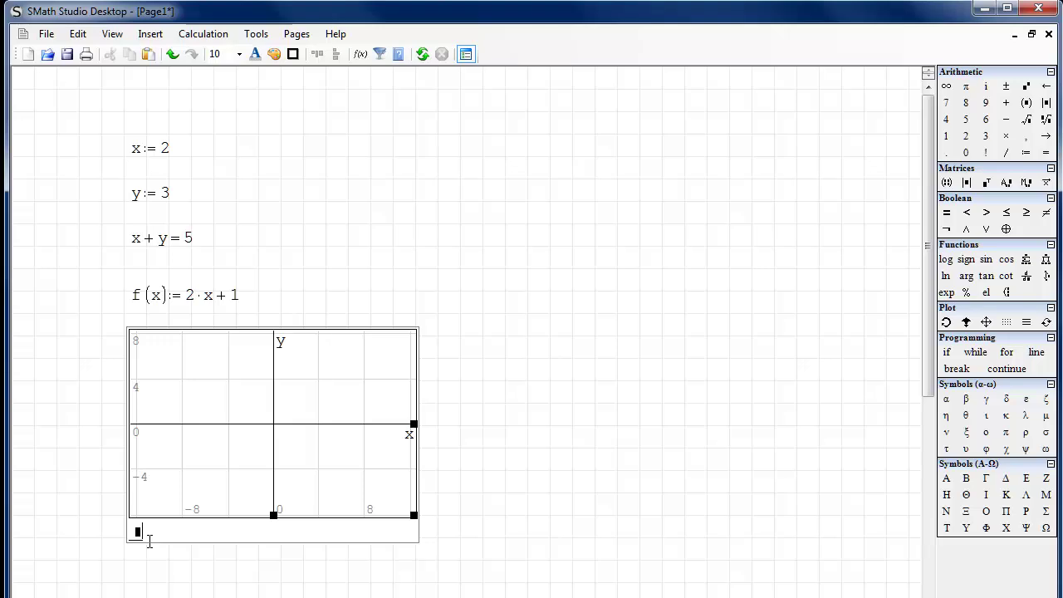
# Step: Graph f(x) in the plot, then pan and scale the view to about −2 to 2
pyautogui.write('f')
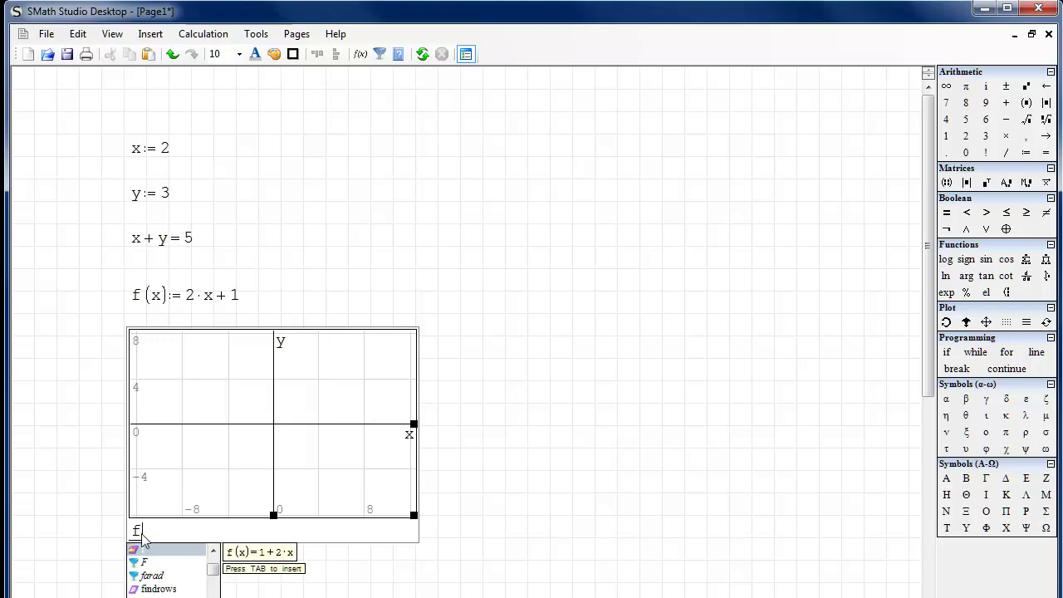
pyautogui.write('(x')
pyautogui.click(142, 538)
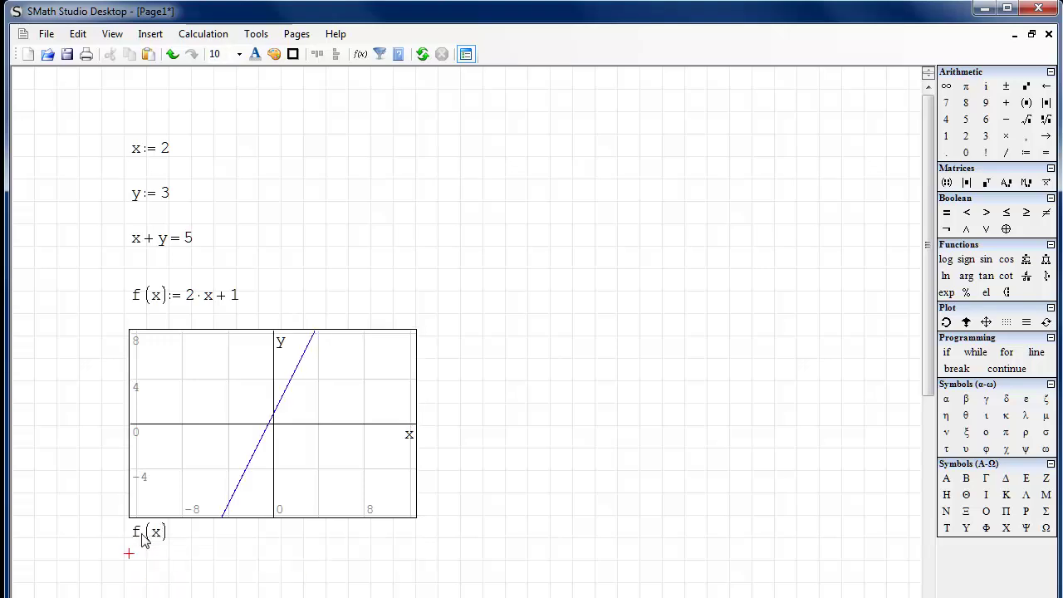
pyautogui.click(280, 420)
pyautogui.moveTo(280, 419)
pyautogui.mouseDown()
pyautogui.moveTo(284, 410)
pyautogui.moveTo(268, 405)
pyautogui.moveTo(276, 419)
pyautogui.mouseUp()
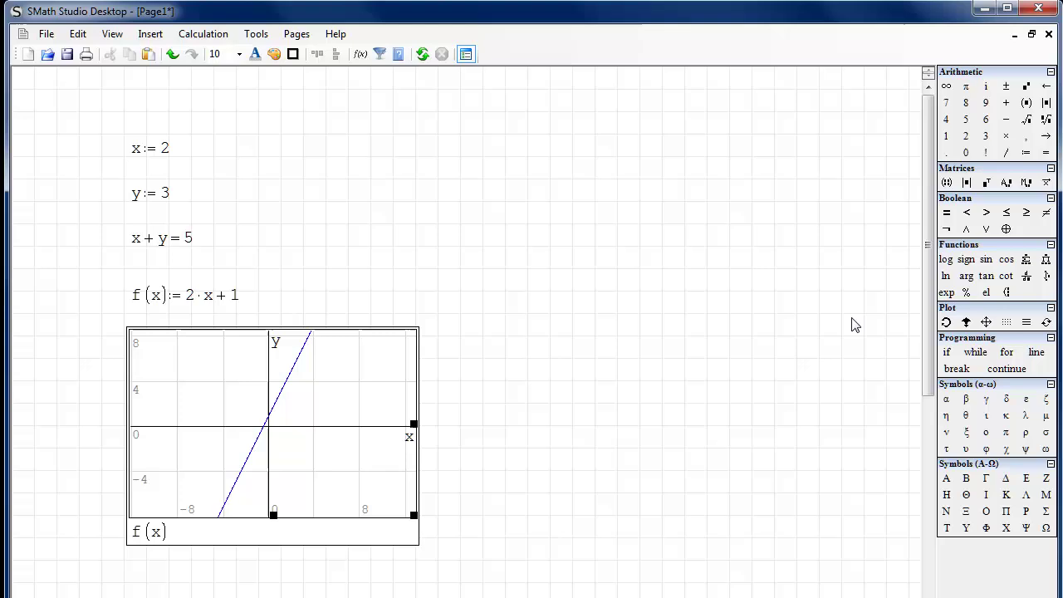
pyautogui.click(965, 322)
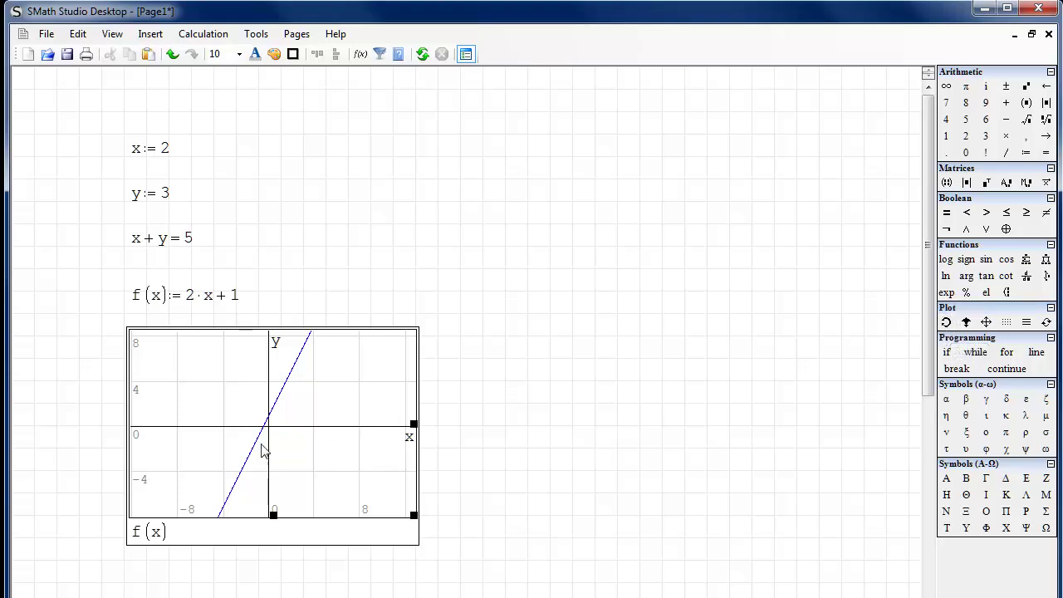
pyautogui.moveTo(270, 452); pyautogui.dragTo(274, 404)
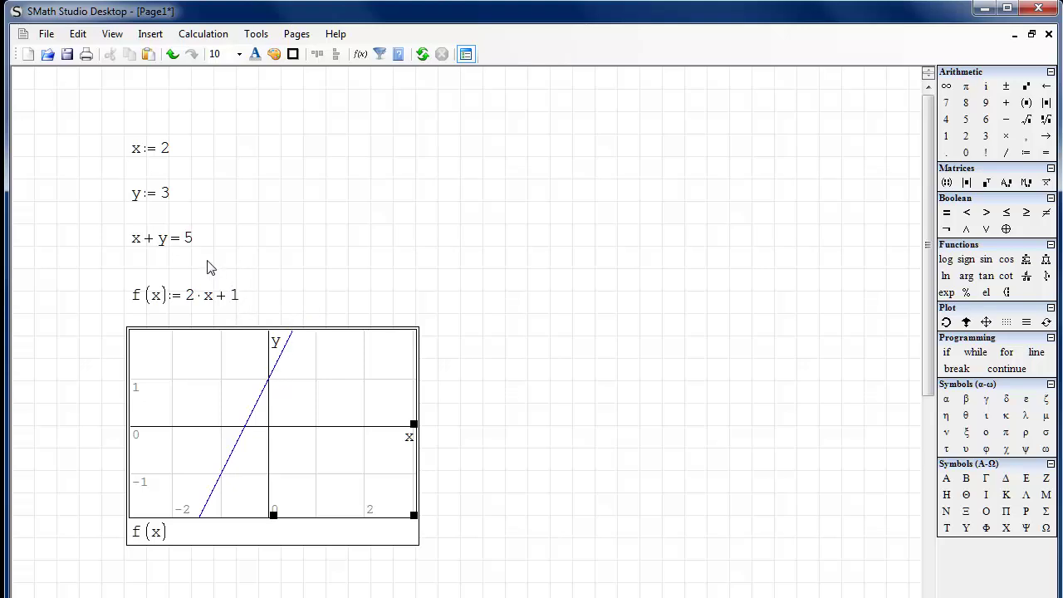
# Step: Change f(x) to 2·x + c and begin a new definition c := 9
pyautogui.click(238, 299)
pyautogui.press('BackSpace')
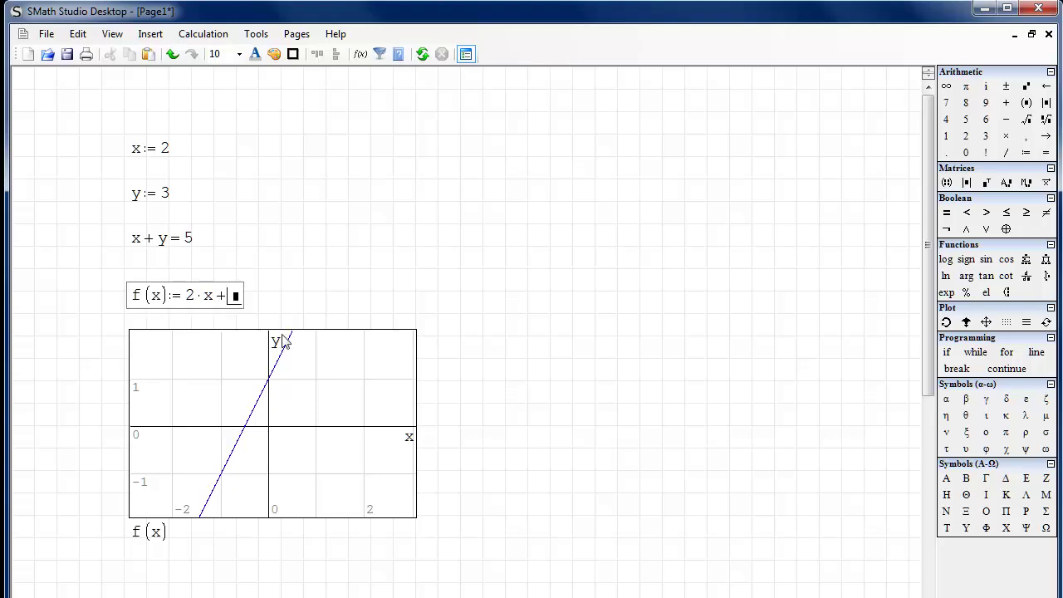
pyautogui.write('c')
pyautogui.click(286, 261)
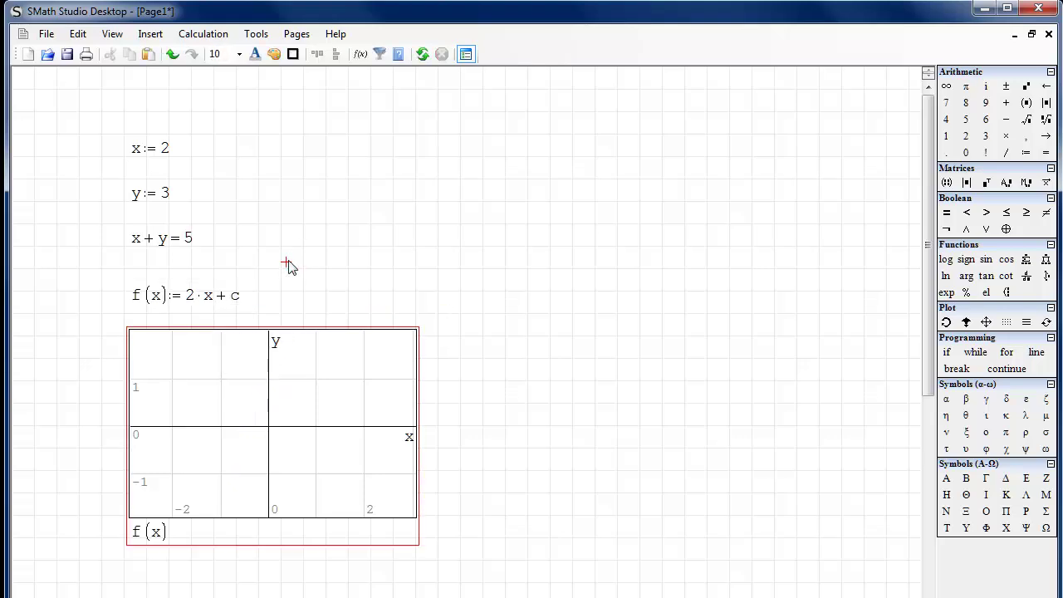
pyautogui.click(174, 533)
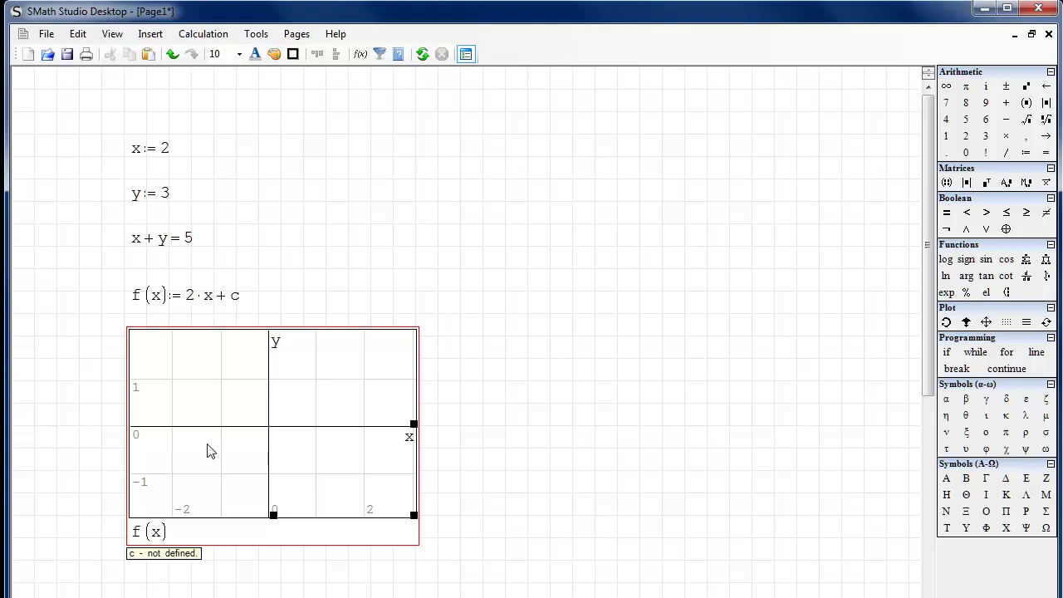
pyautogui.click(140, 274)
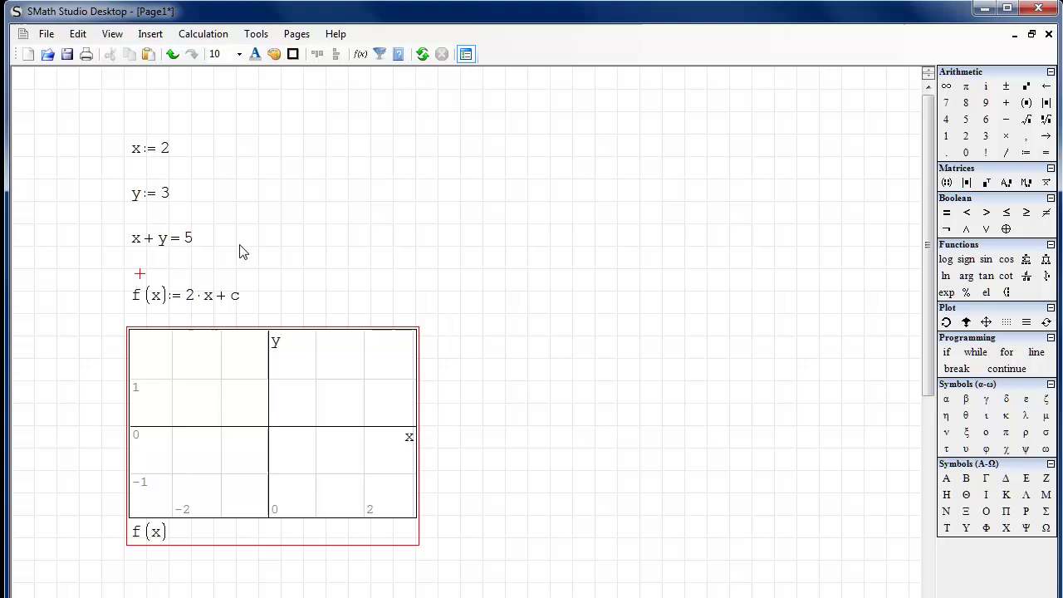
pyautogui.write('c:= ')
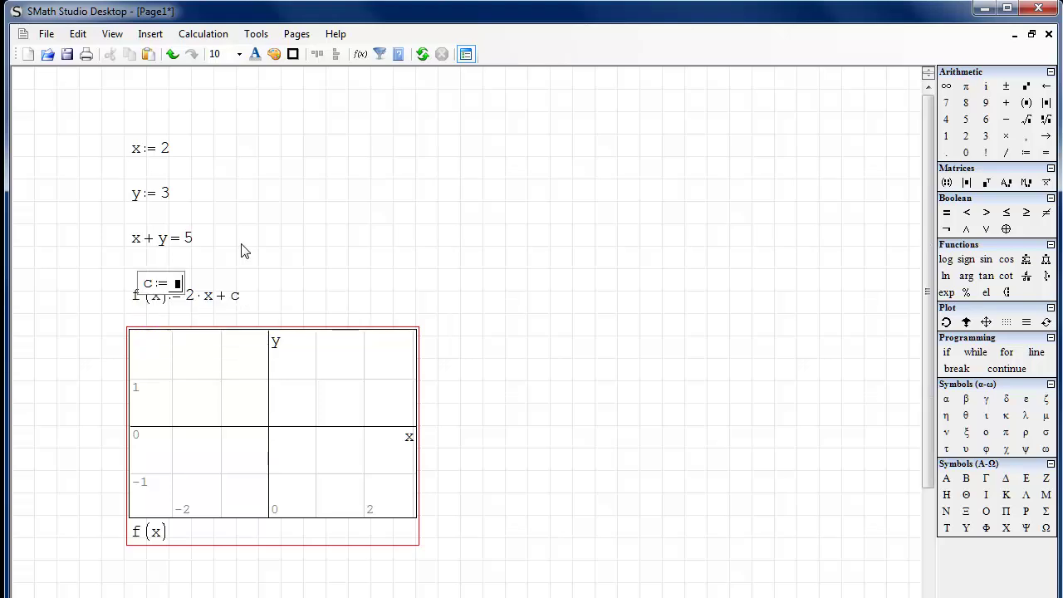
pyautogui.write('9')
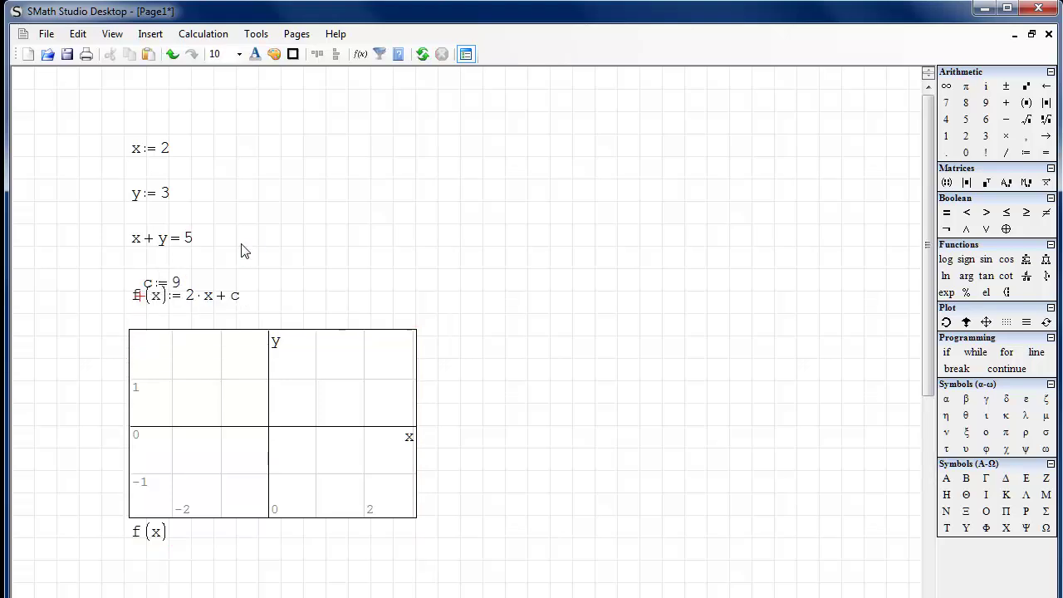
# Step: Move the c := 9 definition just above f(x) so the line is drawn
pyautogui.click(179, 283)
pyautogui.doubleClick(176, 281)
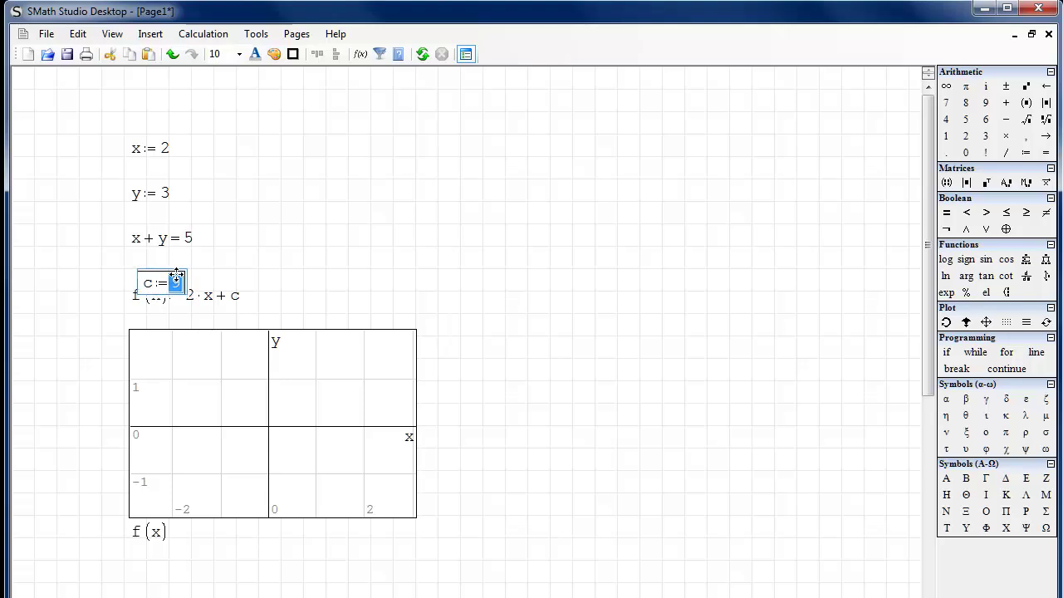
pyautogui.moveTo(177, 274); pyautogui.dragTo(166, 263)
# Step: Zoom the plot out and back in with the mouse wheel
pyautogui.click(308, 430)
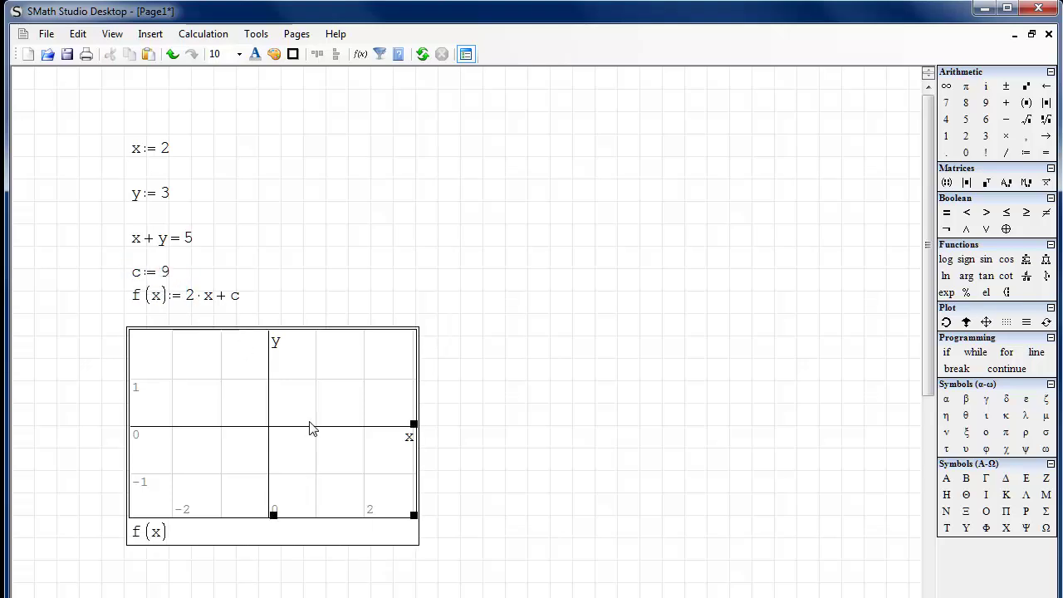
pyautogui.scroll(-10, 311, 428)
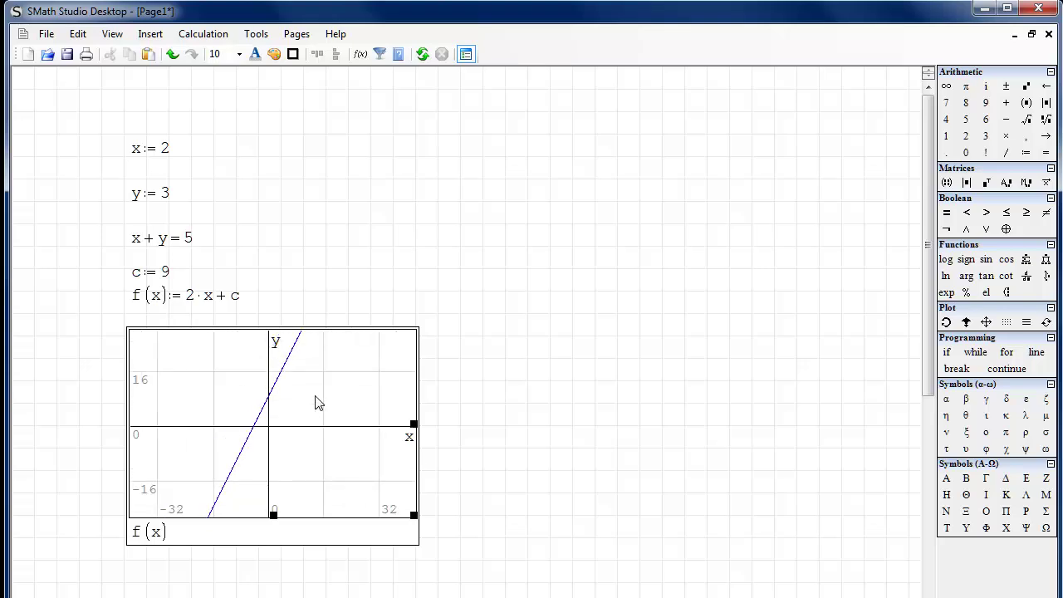
pyautogui.scroll(-2, 308, 407)
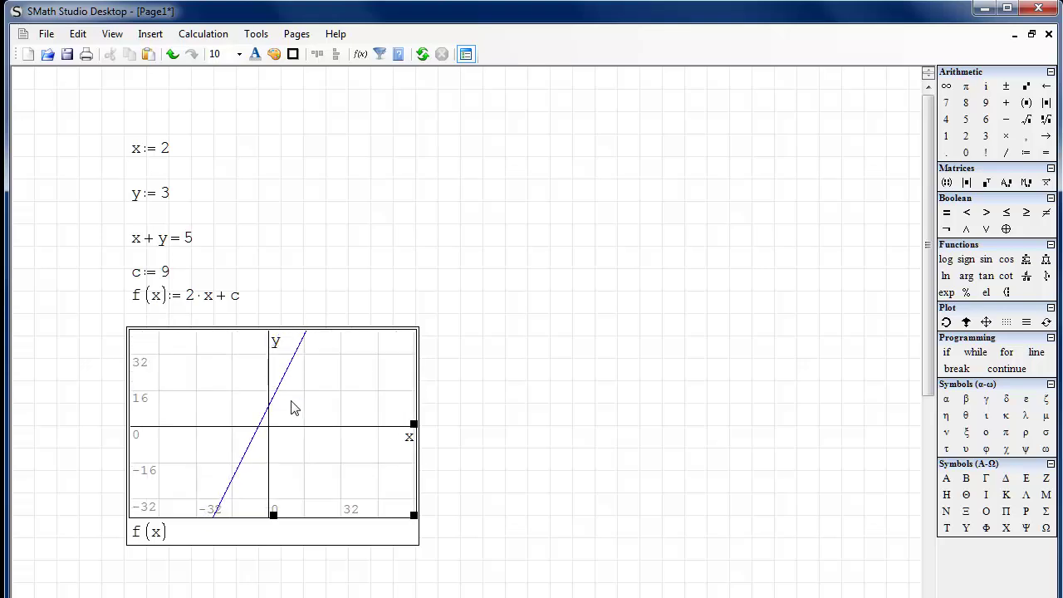
pyautogui.scroll(3, 292, 407)
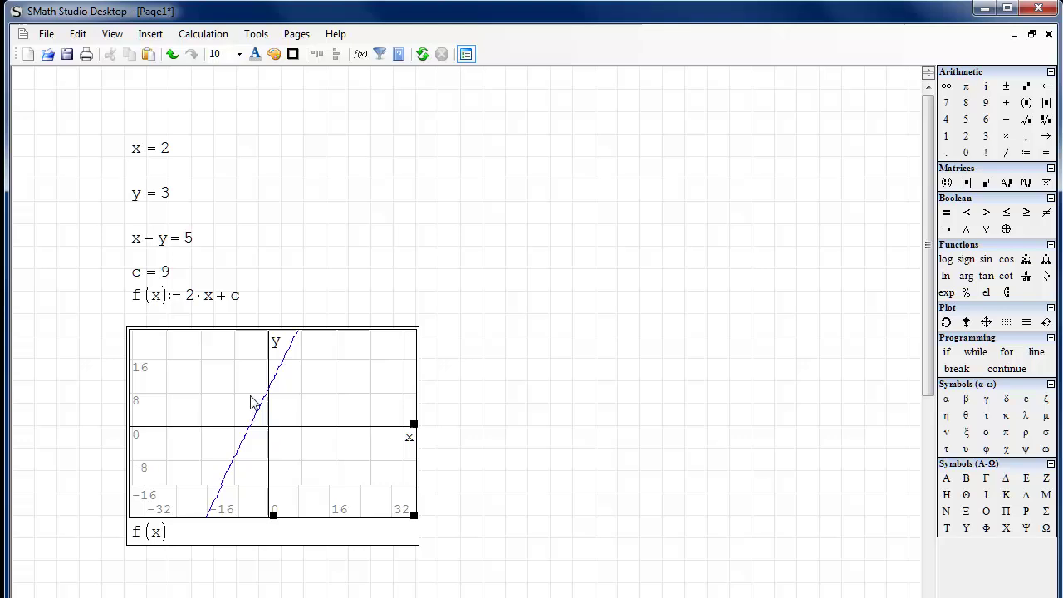
pyautogui.scroll(2, 253, 403)
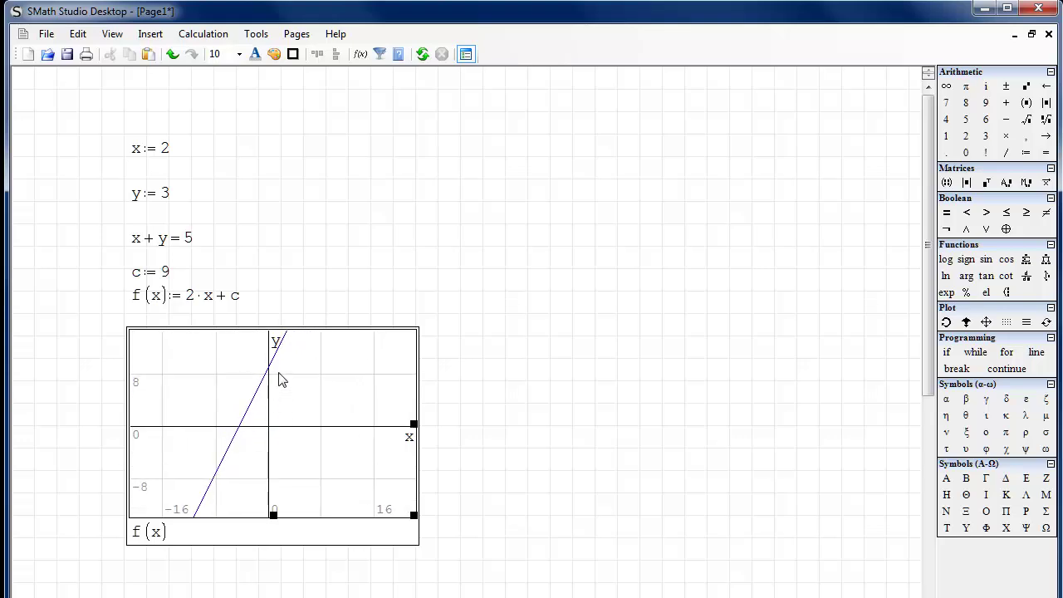
pyautogui.scroll(2, 279, 374)
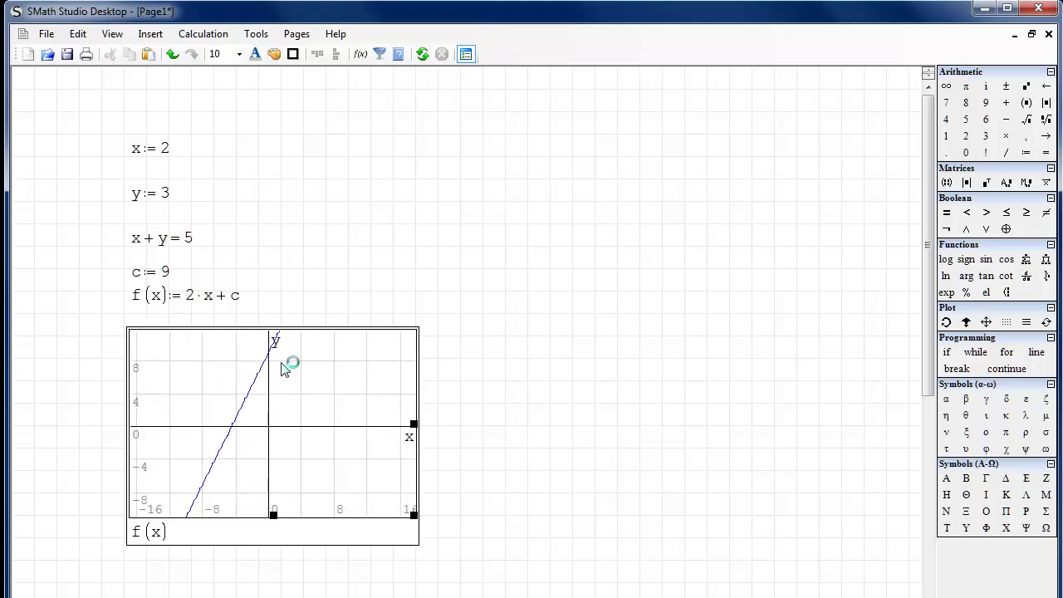
# Step: Pan the plot down so the line 2·x + 9 crosses the y axis at 9
pyautogui.click(985, 321)
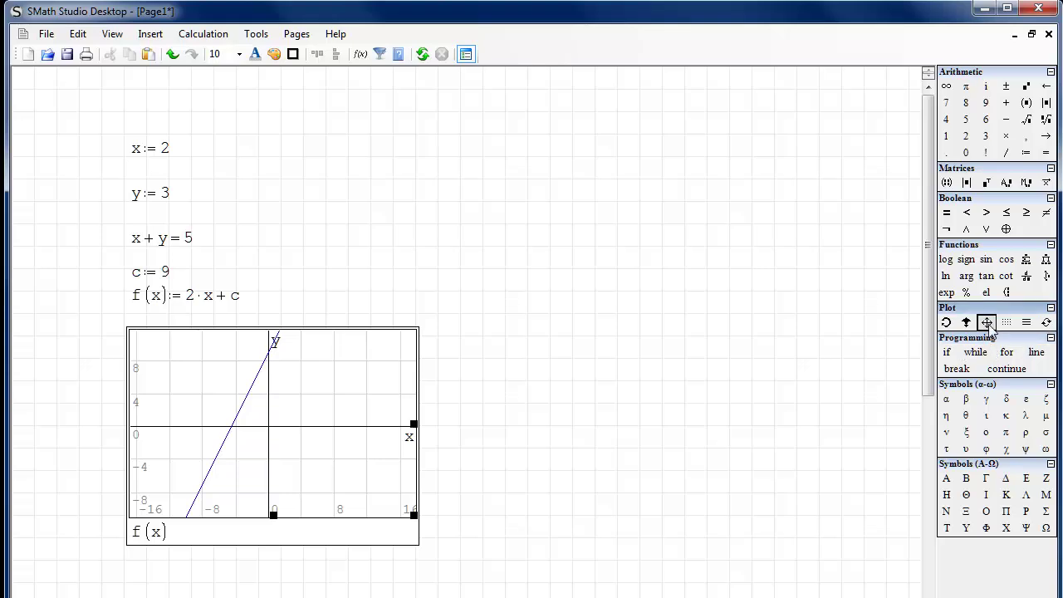
pyautogui.moveTo(277, 381); pyautogui.dragTo(292, 413)
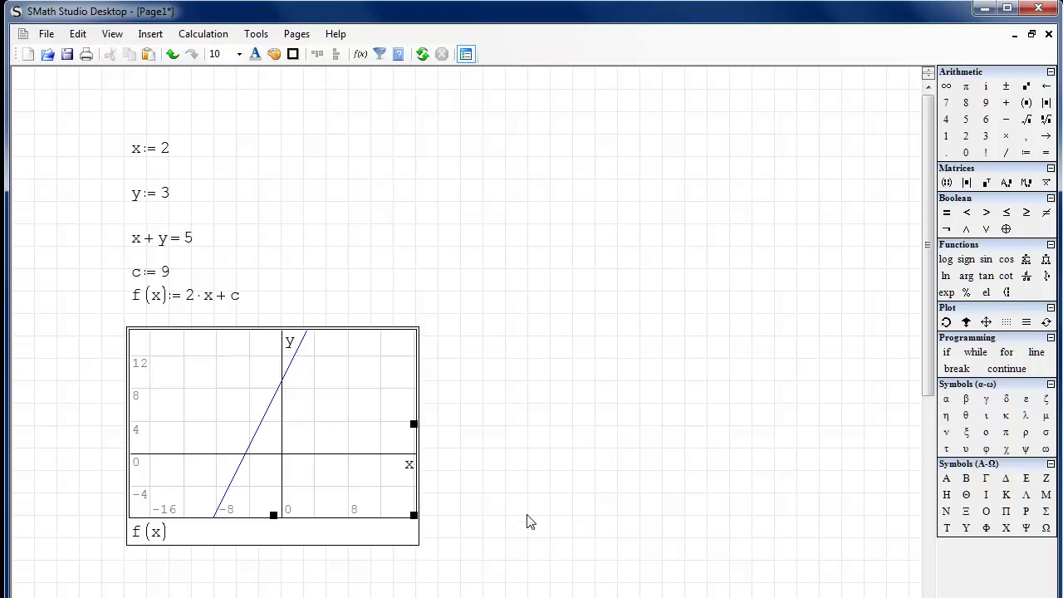
# Step: Select every expression and the plot and delete them all, leaving the cursor near the top-left
pyautogui.click(466, 565)
pyautogui.moveTo(468, 563); pyautogui.dragTo(107, 131)
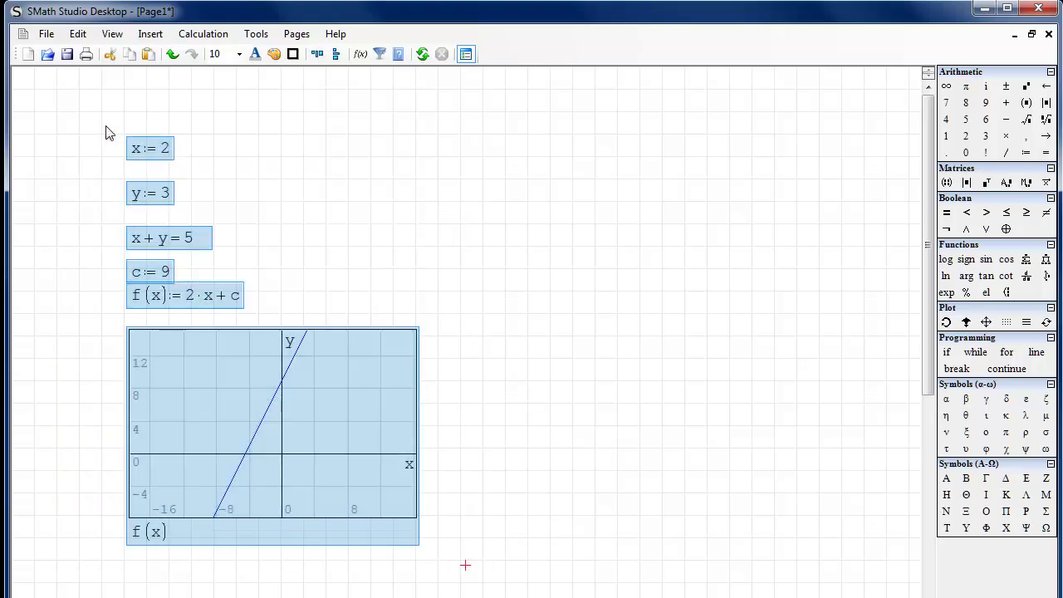
pyautogui.press('Delete')
pyautogui.click(106, 128)
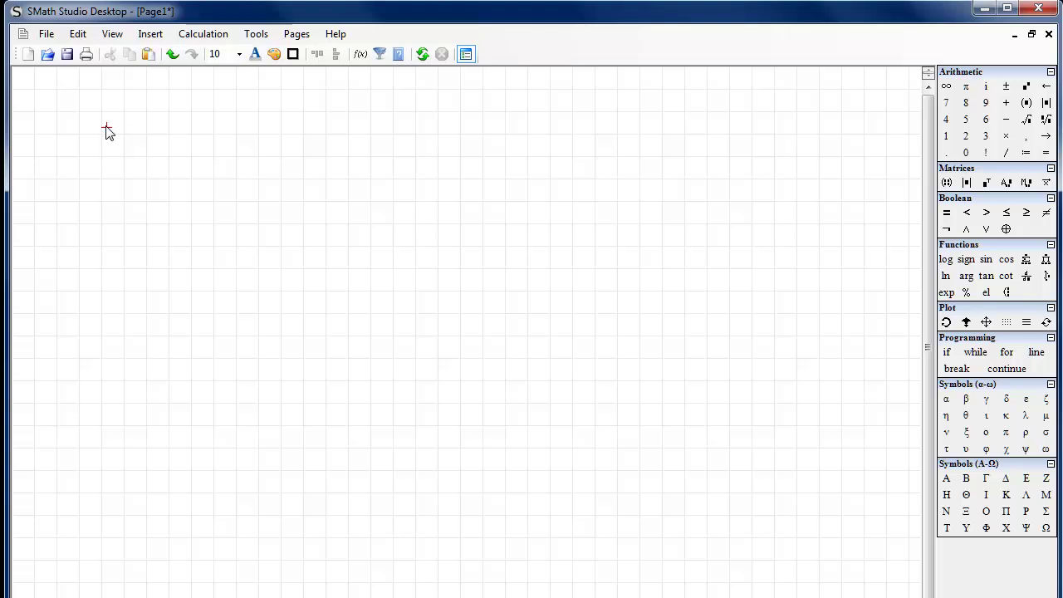
pyautogui.click(140, 116)
pyautogui.click(117, 127)
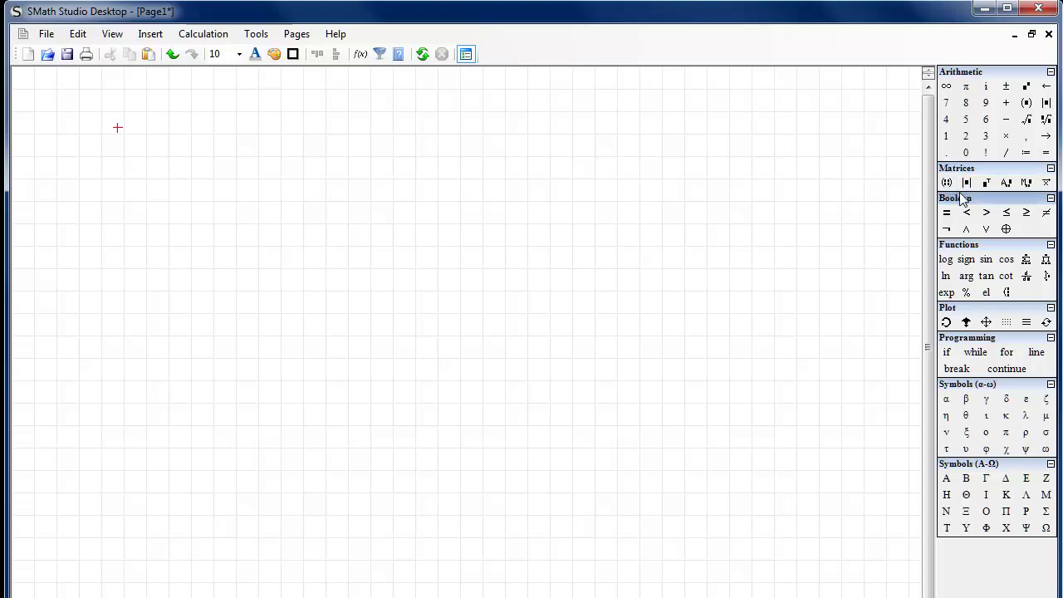
pyautogui.click(103, 158)
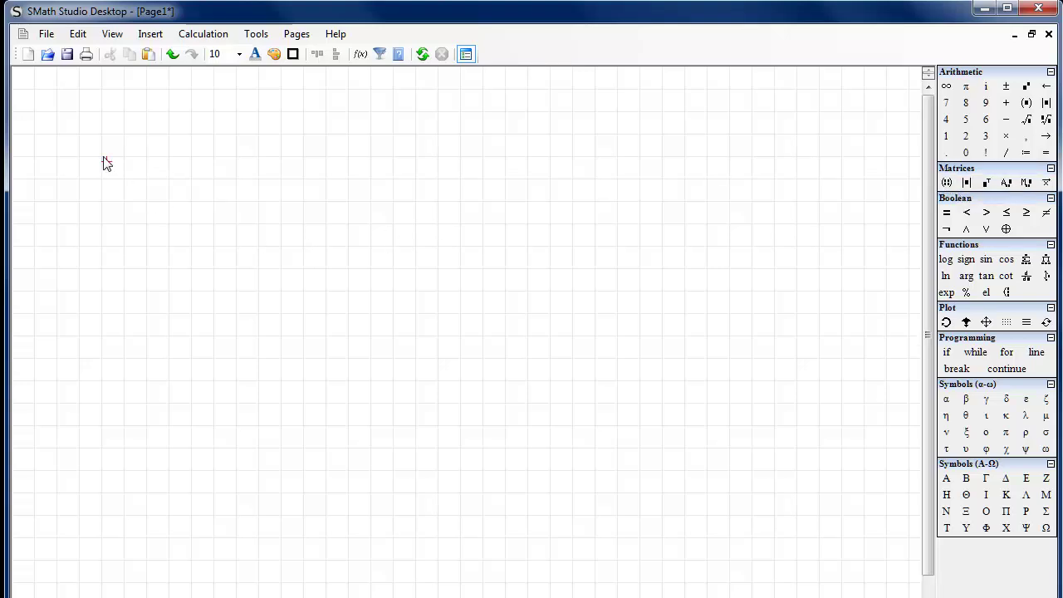
# Step: Insert an empty 3×3 matrix template and define it as x := on the worksheet
pyautogui.click(946, 183)
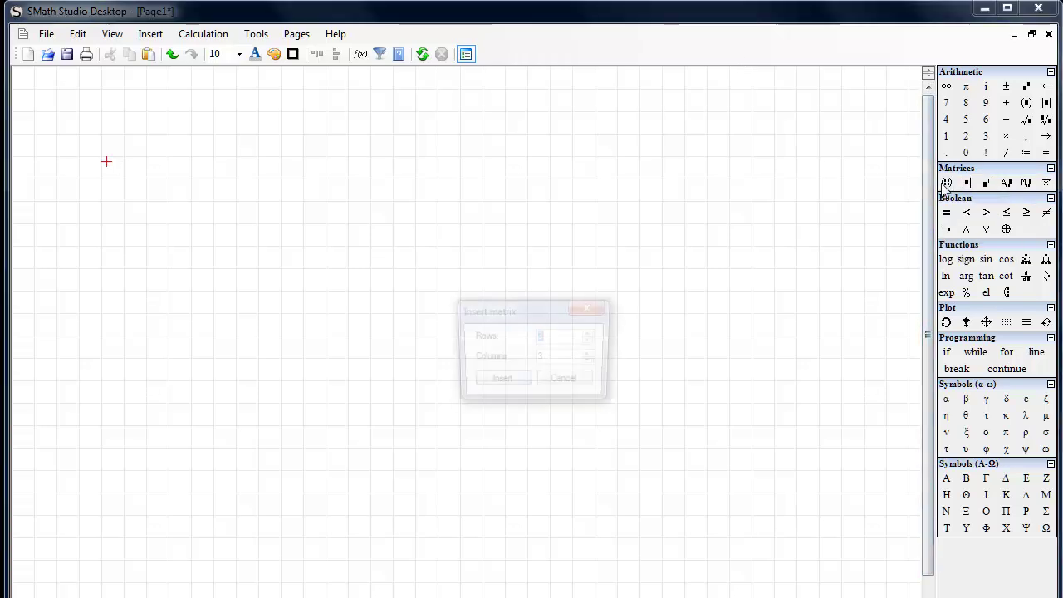
pyautogui.click(497, 380)
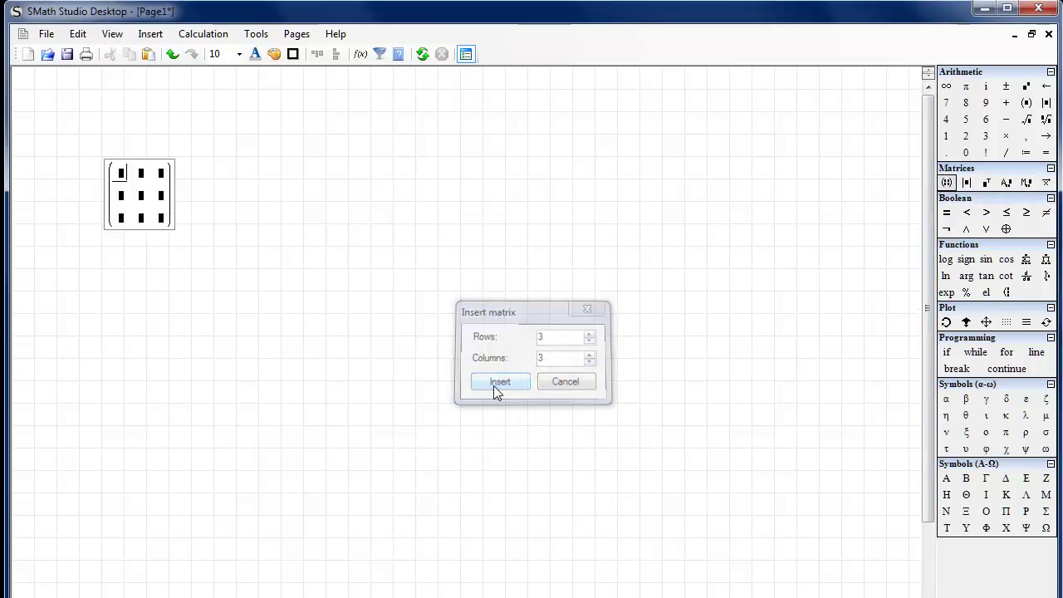
pyautogui.click(108, 203)
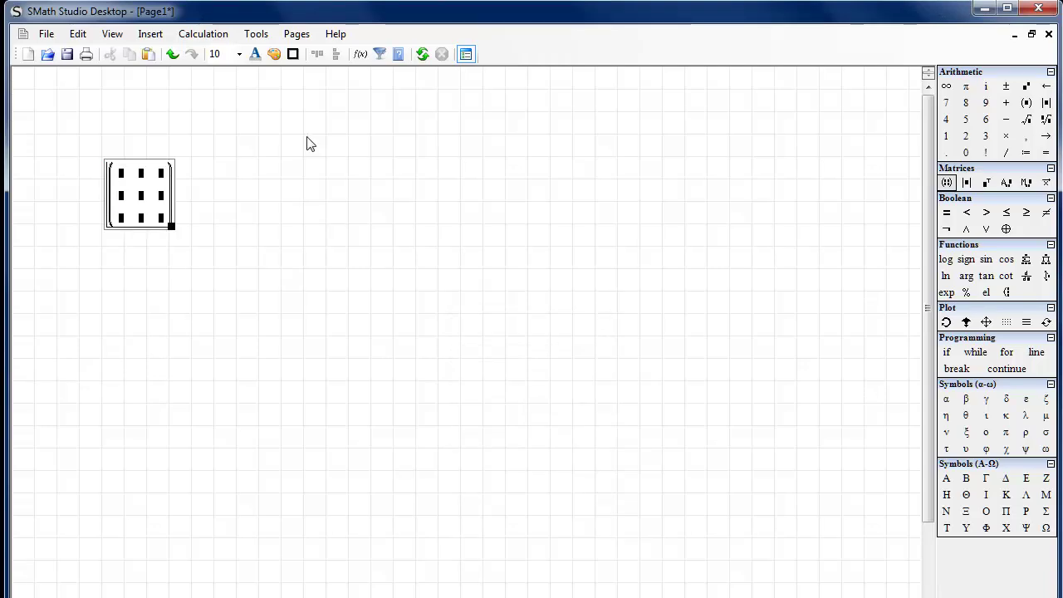
pyautogui.hotkey('ctrl', 'space')
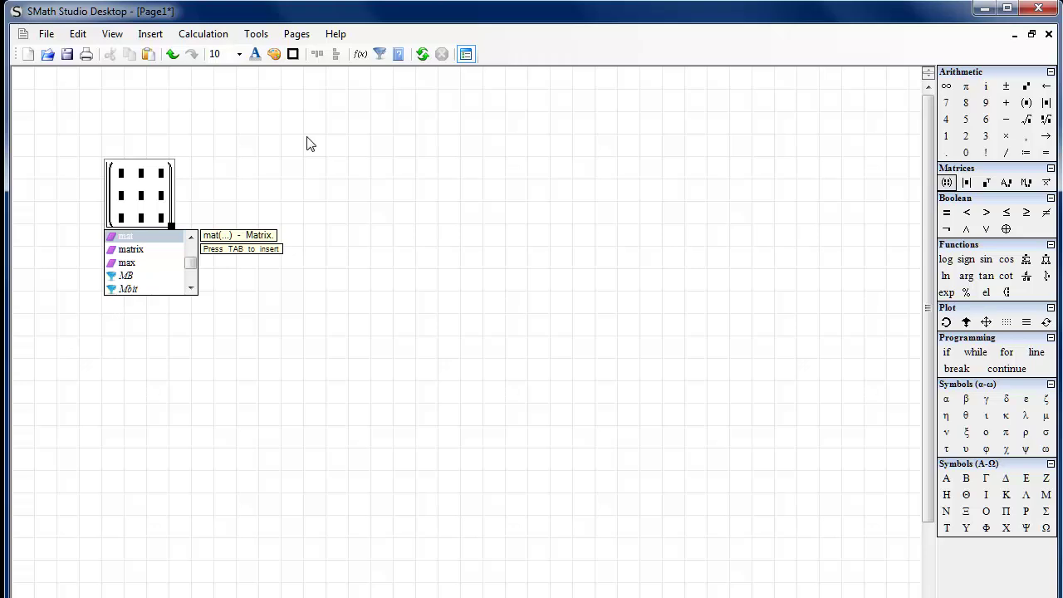
pyautogui.write(':=')
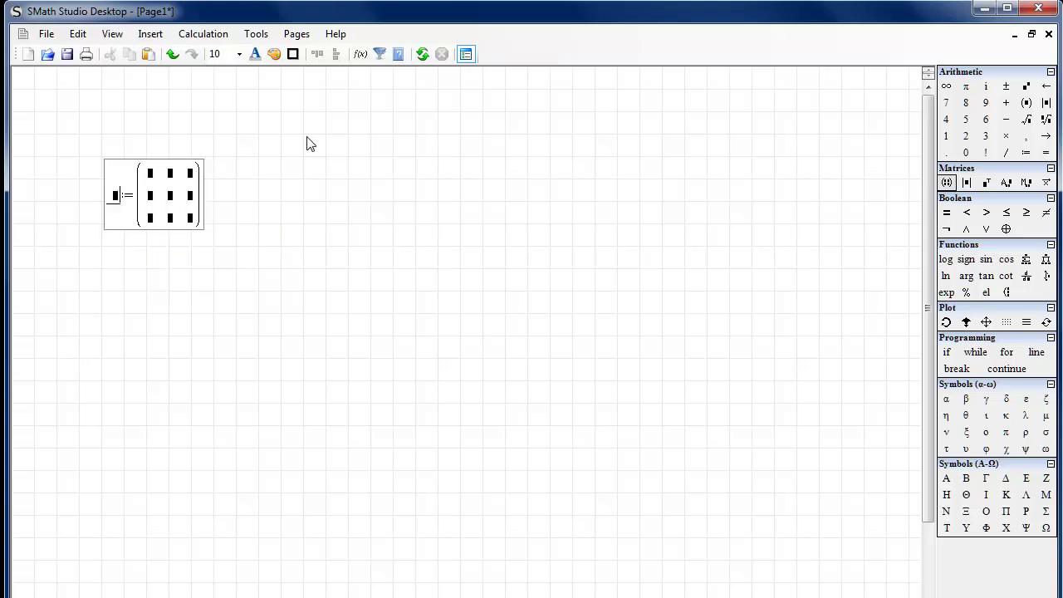
pyautogui.write('x')
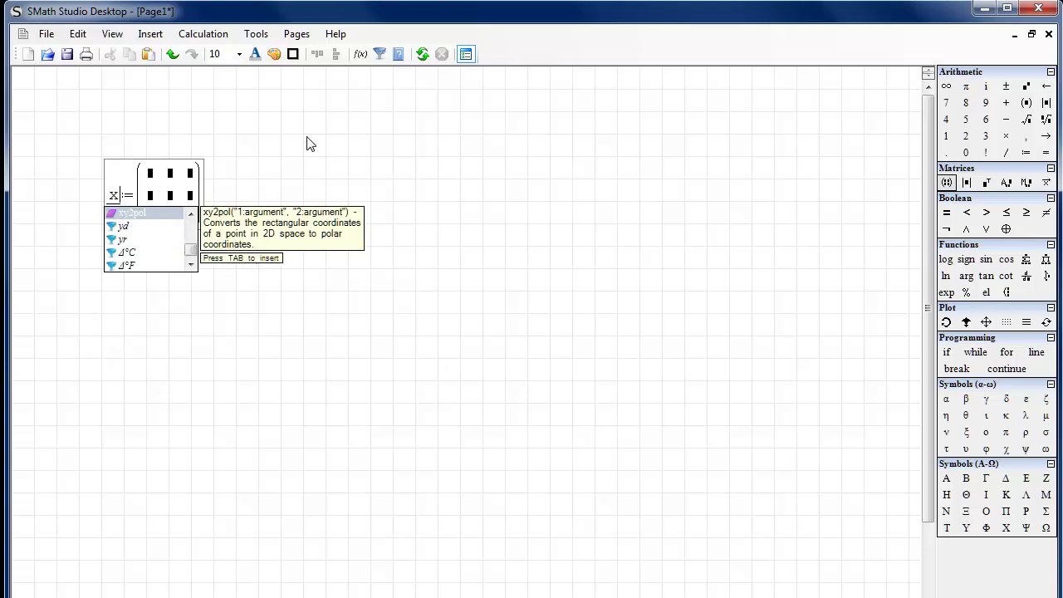
pyautogui.press('Right')
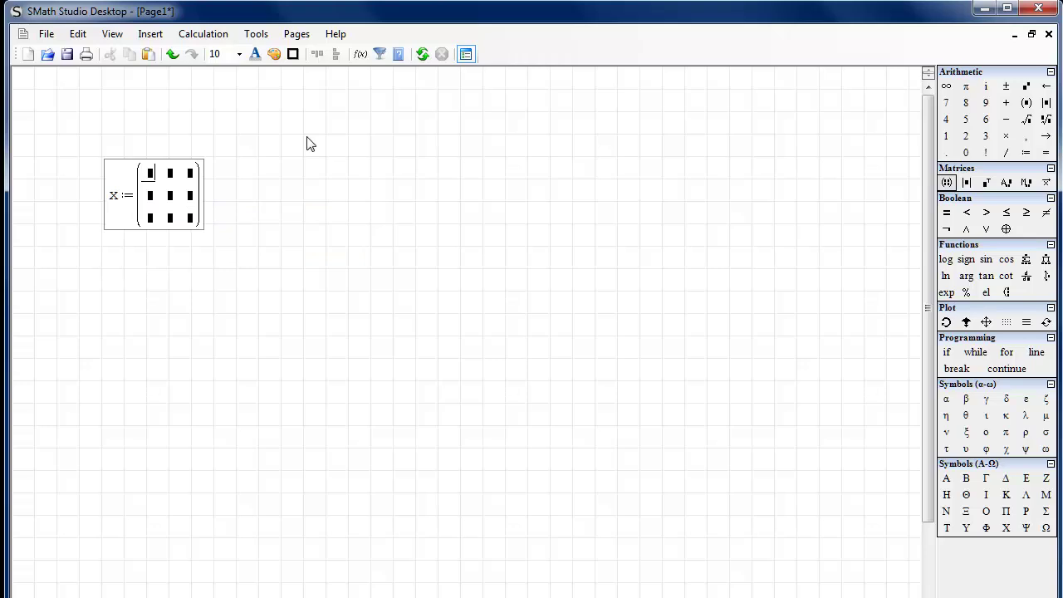
# Step: Fill the matrix's first row with 1, 2 and 3
pyautogui.write('1')
pyautogui.press('Tab')
pyautogui.write('2')
pyautogui.press('Tab')
pyautogui.write('3')
pyautogui.press('Escape')
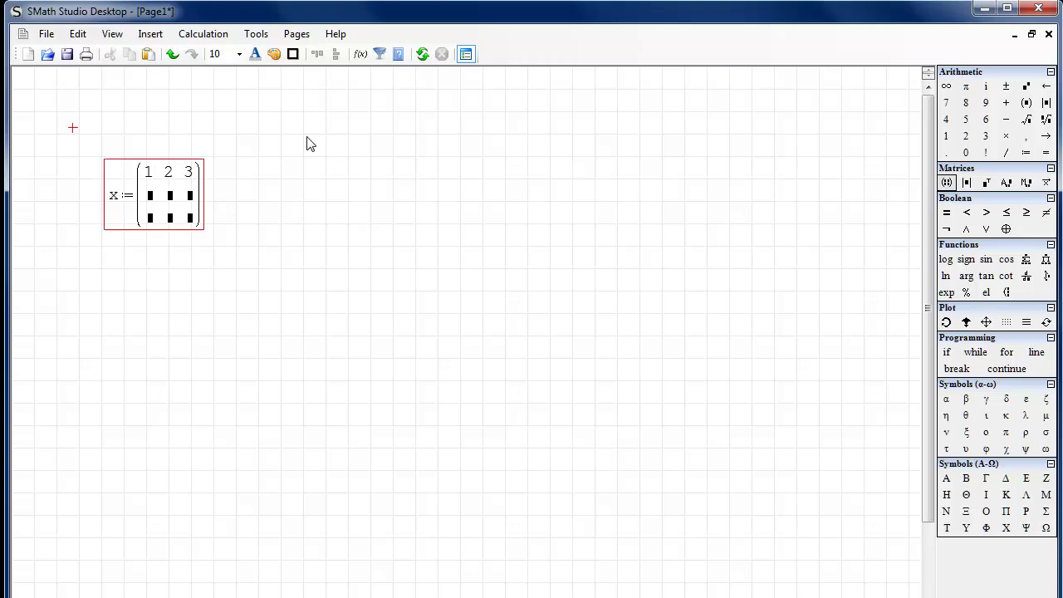
# Step: Fill the second row of matrix x with 4, 5 and 6
pyautogui.click(150, 197)
pyautogui.write('4')
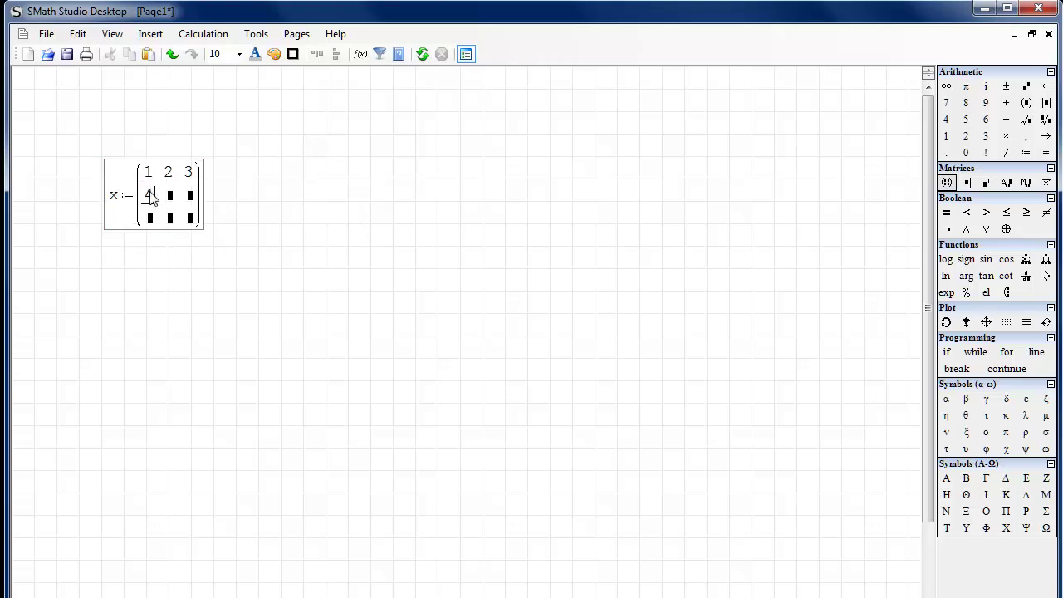
pyautogui.press('Tab')
pyautogui.write('5')
pyautogui.press('Tab')
pyautogui.write('6')
pyautogui.press('Escape')
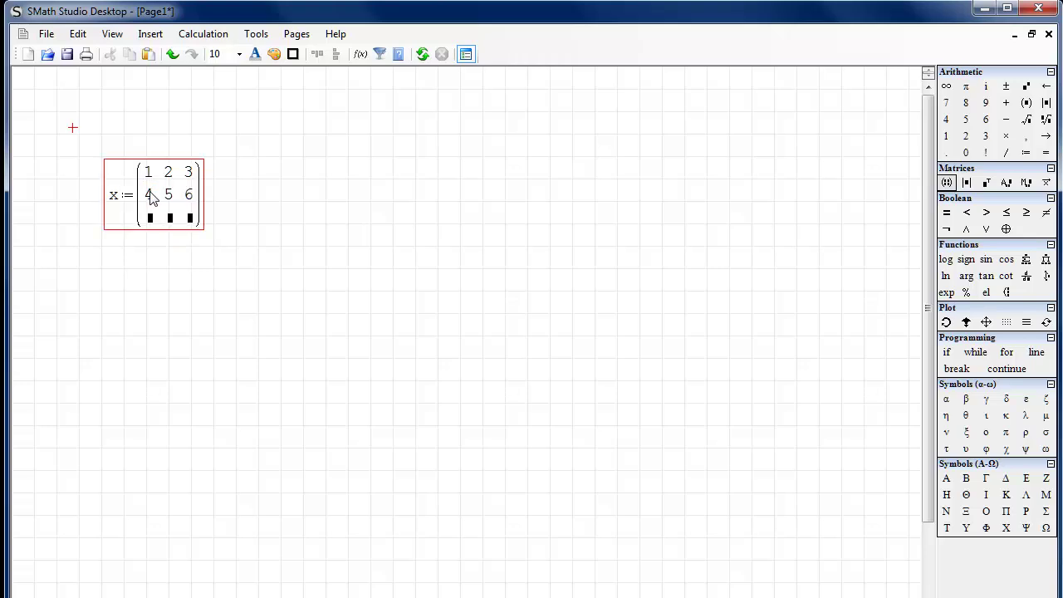
# Step: Fill the bottom row with 7, 8 and 9 and finish the matrix
pyautogui.rightClick(154, 213)
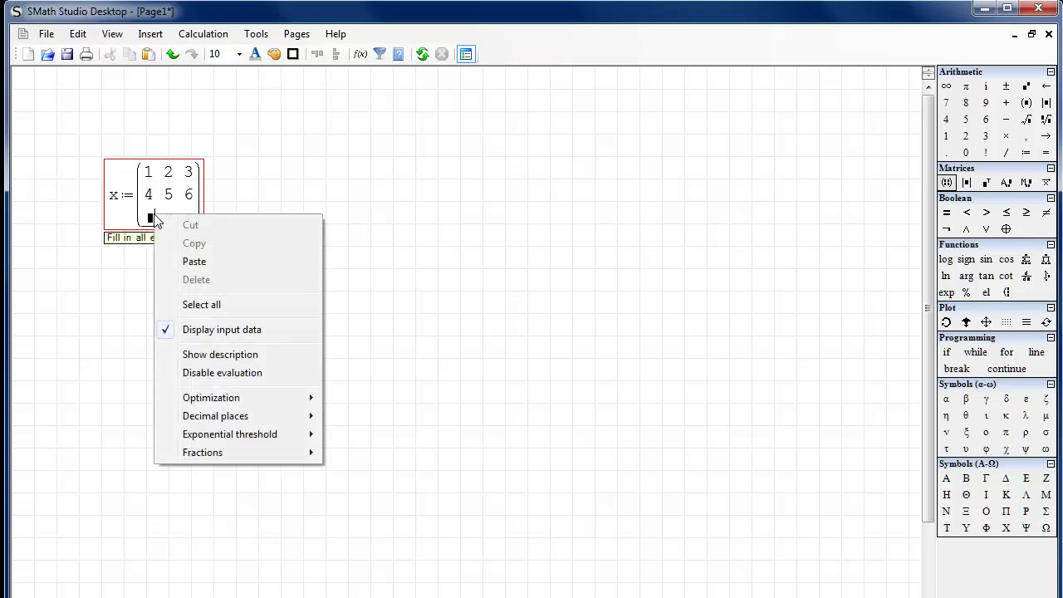
pyautogui.click(140, 225)
pyautogui.click(157, 228)
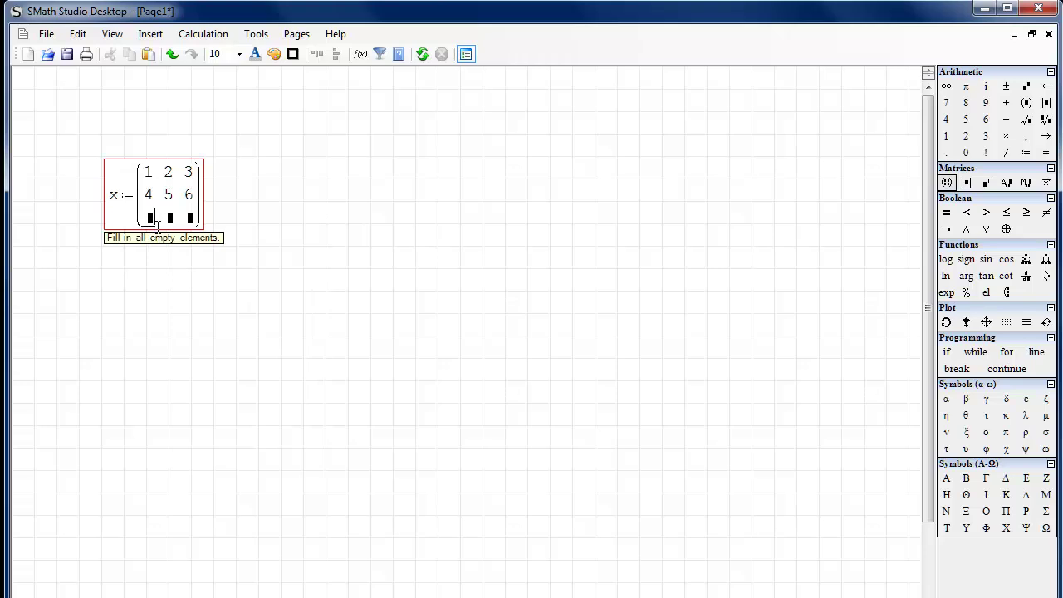
pyautogui.write('7')
pyautogui.press('Tab')
pyautogui.write('8')
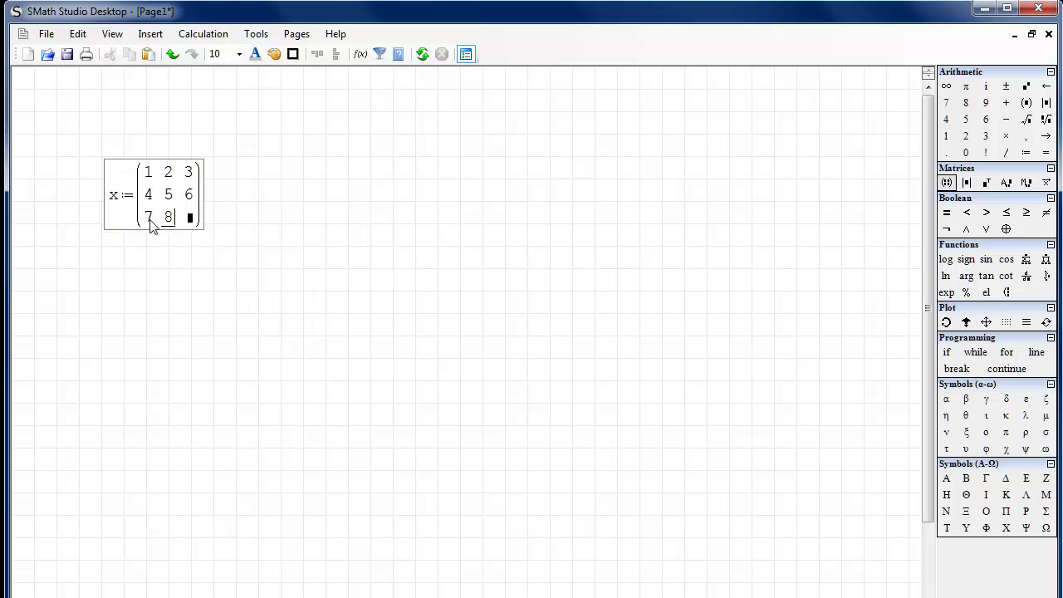
pyautogui.press('Tab')
pyautogui.write('9')
pyautogui.press('Return')
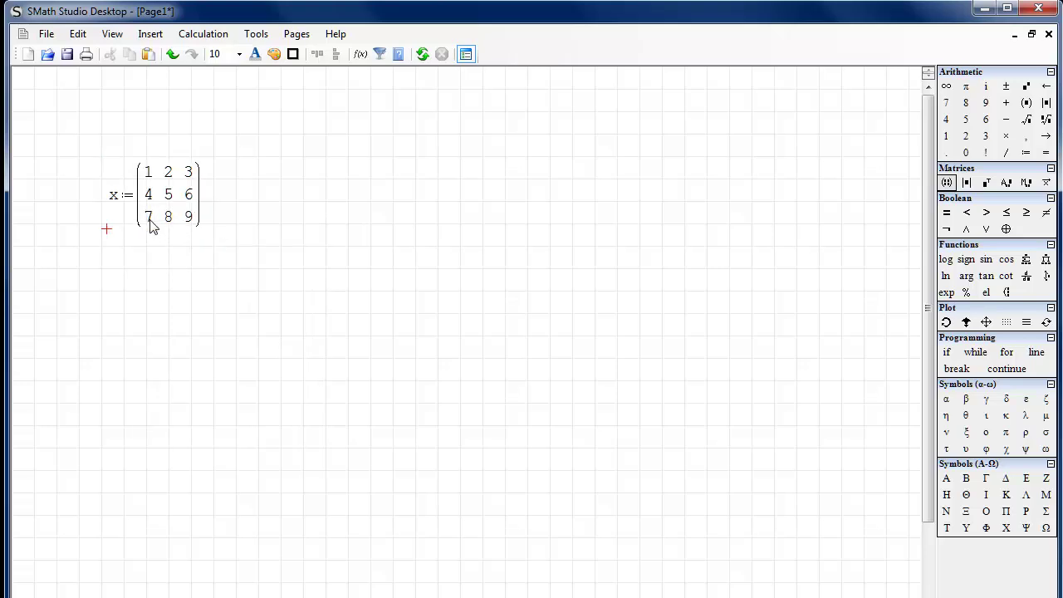
# Step: Enter the expression x^-1 on the line below the matrix
pyautogui.click(140, 297)
pyautogui.click(118, 288)
pyautogui.write('x')
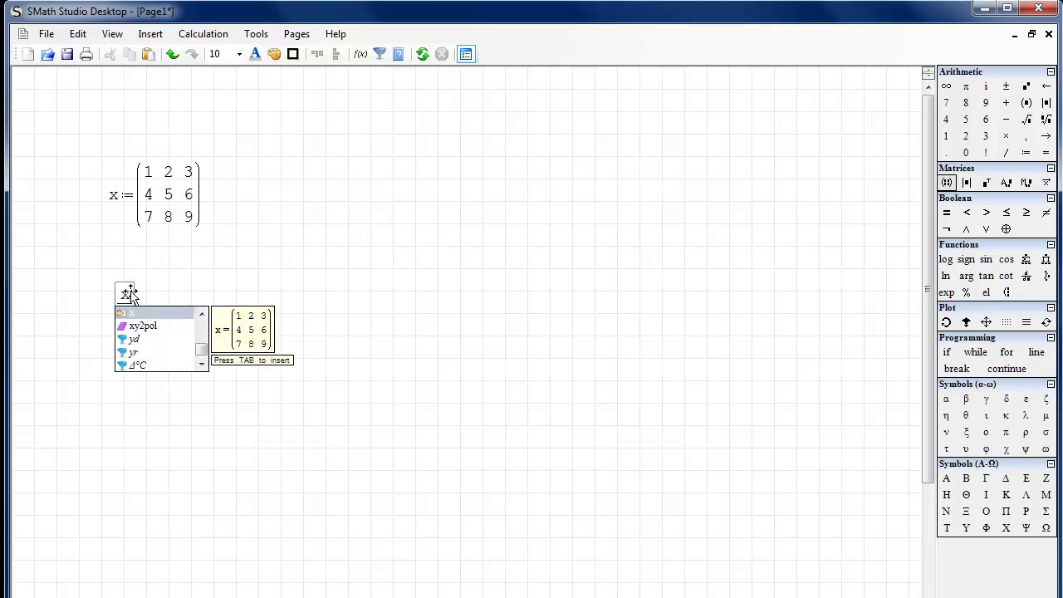
pyautogui.write('^-1')
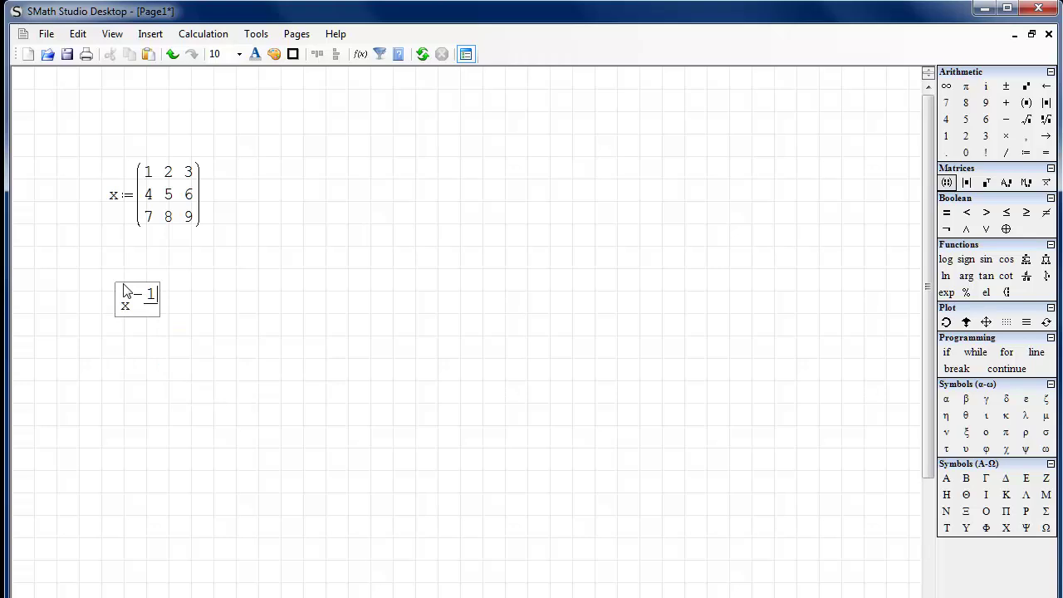
pyautogui.press('Return')
# Step: Evaluate x⁻¹ with =, which reports the matrix as noninvertible with zero determinant
pyautogui.click(123, 291)
pyautogui.press('Right')
pyautogui.press('Left')
pyautogui.press('End')
pyautogui.press('space')
pyautogui.write('=')
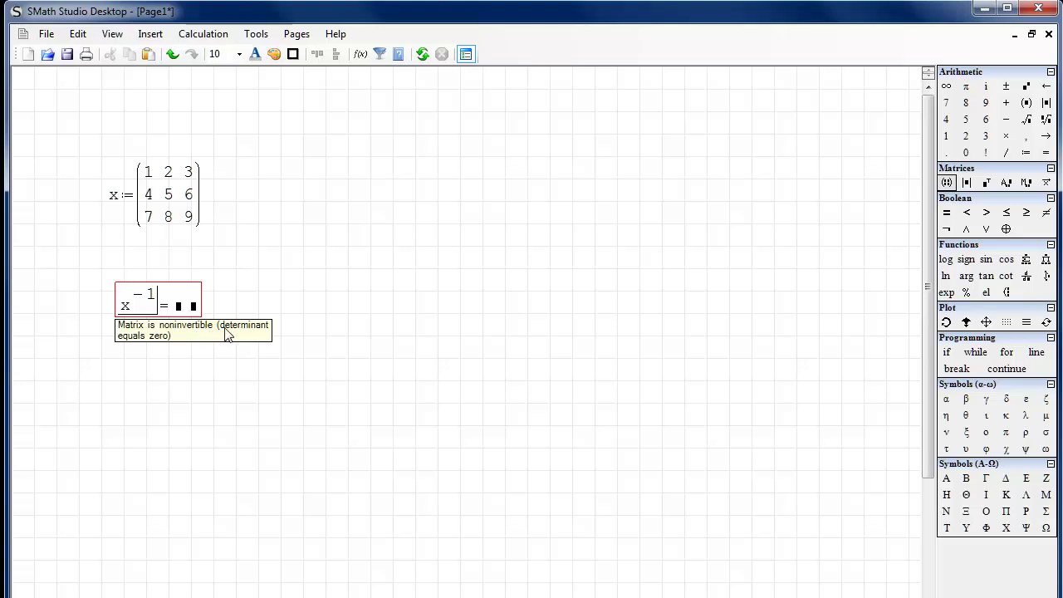
# Step: Add the determinant |x| = between the matrix and its inverse
pyautogui.click(130, 253)
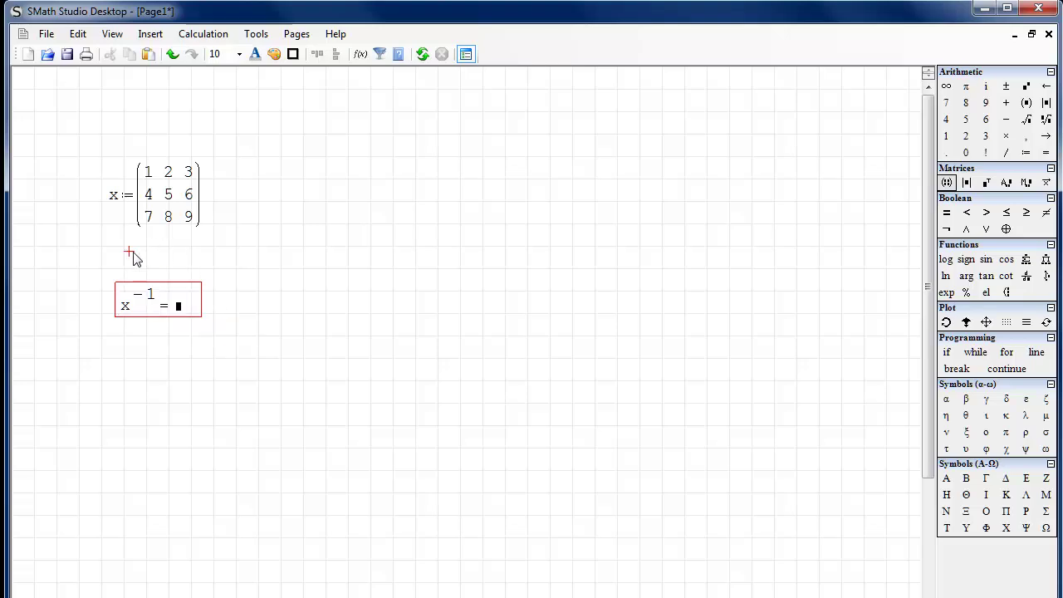
pyautogui.click(965, 182)
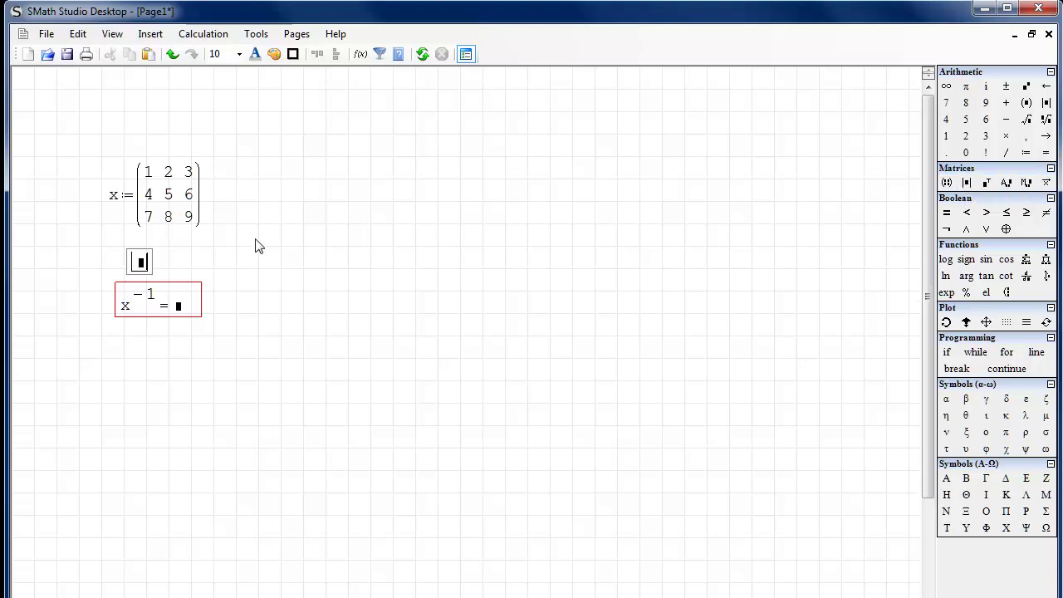
pyautogui.write('x|')
pyautogui.press('Escape')
pyautogui.write('= 0')
pyautogui.click(255, 244)
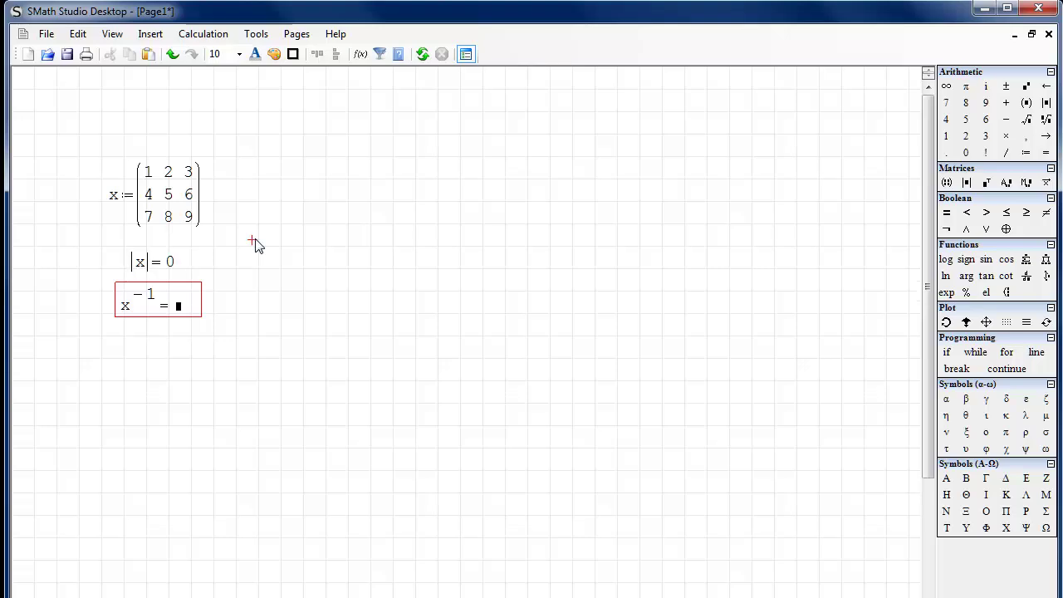
pyautogui.click(241, 273)
# Step: Change the matrix's first entry from 1 to 1.000001, making |x| = −3·10⁻⁶
pyautogui.click(152, 174)
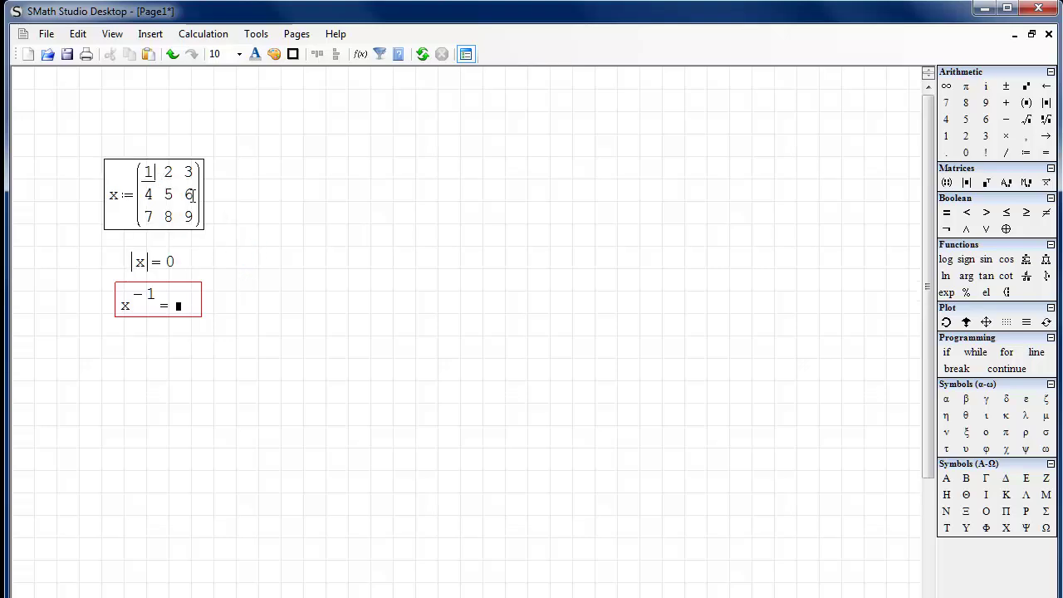
pyautogui.write('.01')
pyautogui.press('Return')
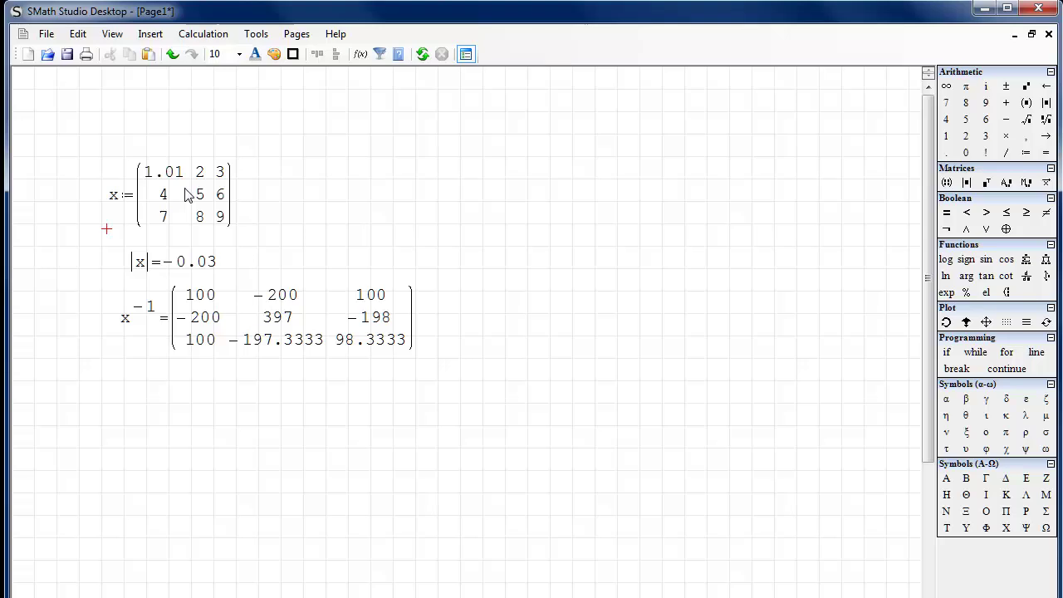
pyautogui.click(165, 173)
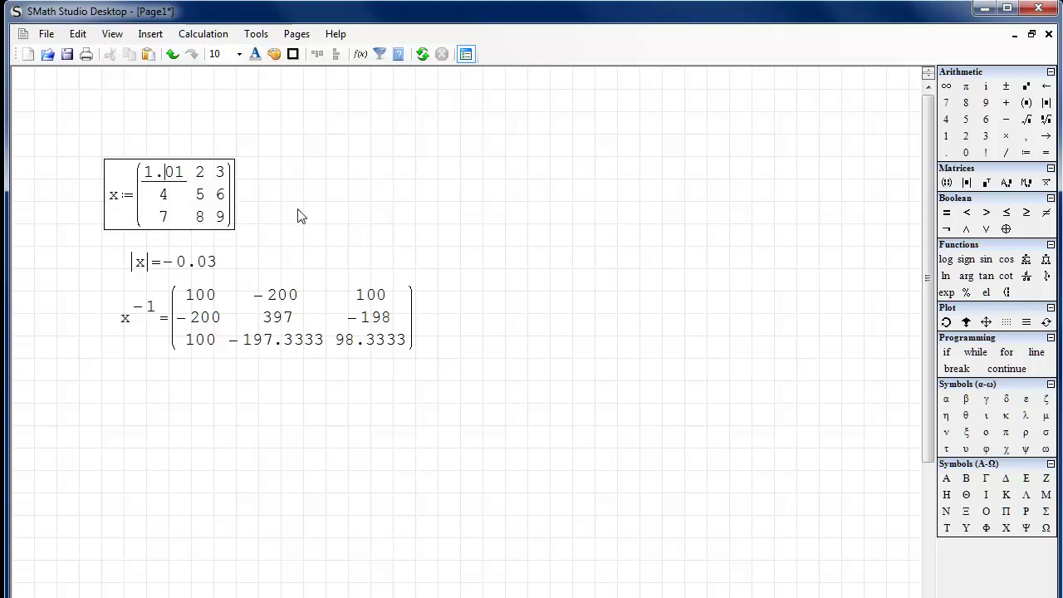
pyautogui.write('0000')
pyautogui.click(398, 210)
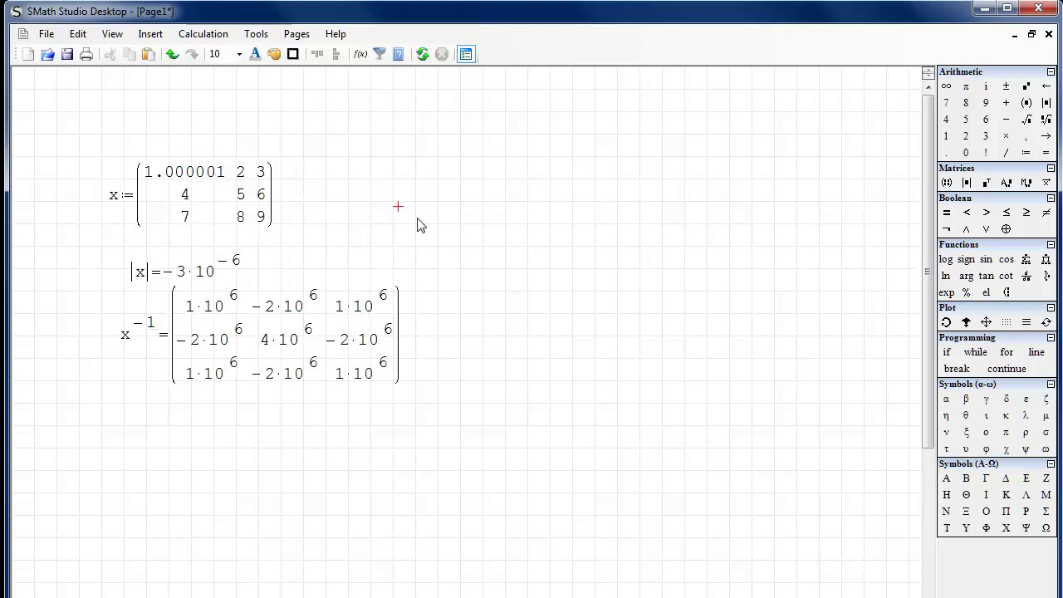
# Step: Inspect the resulting x⁻¹ matrix with its million-sized entries
pyautogui.click(237, 369)
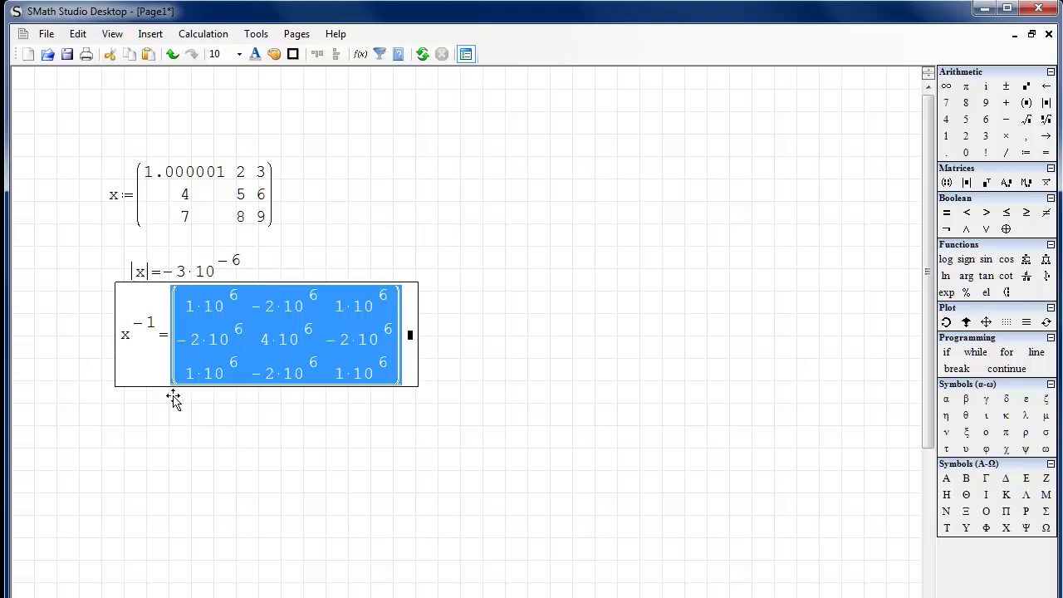
pyautogui.click(142, 395)
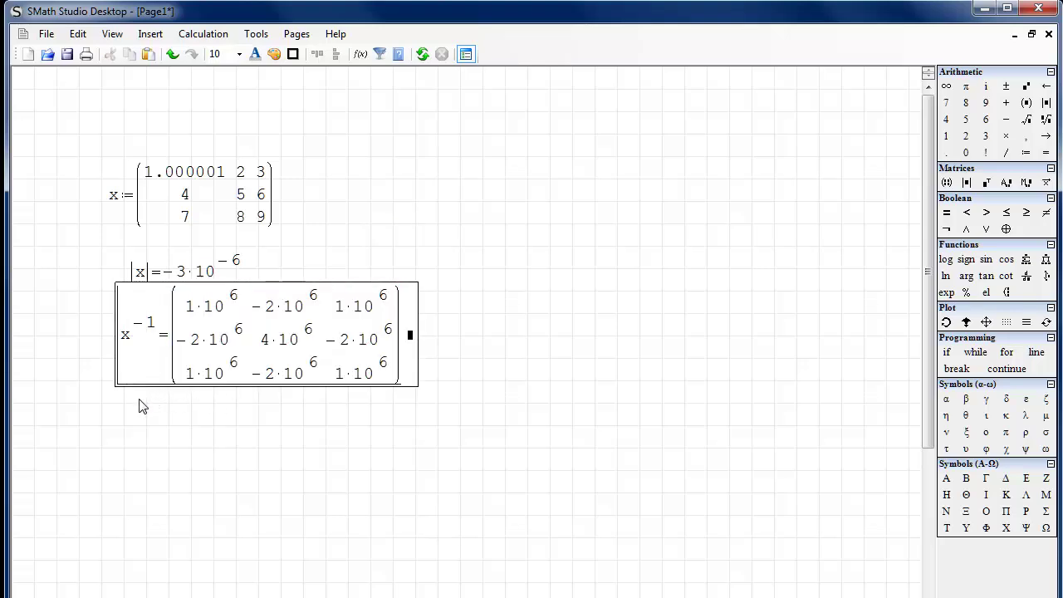
pyautogui.click(285, 339)
pyautogui.click(274, 273)
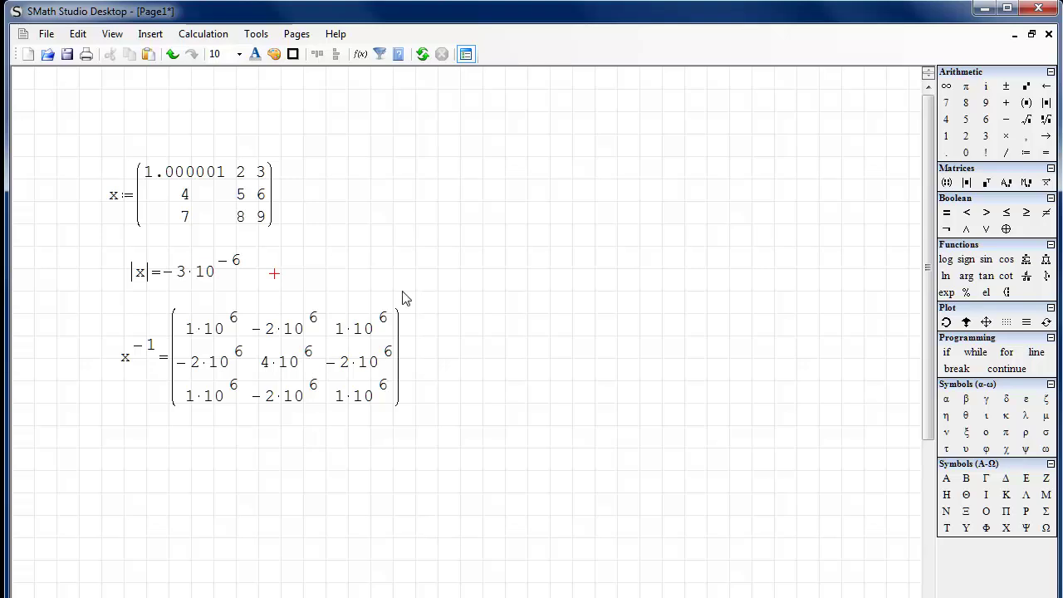
pyautogui.click(420, 274)
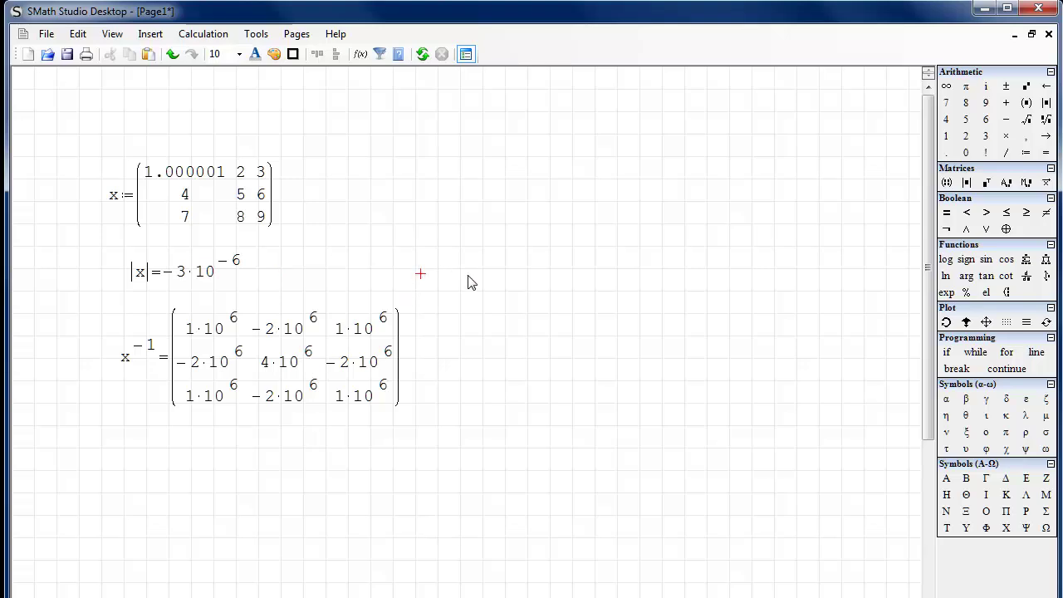